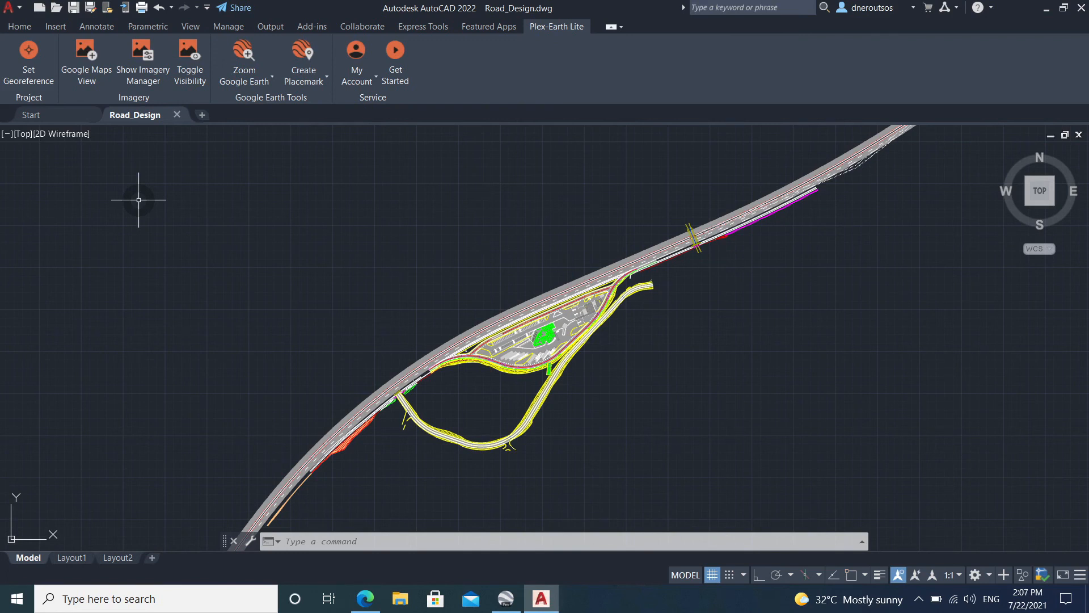
# - Start a coordinate system-based georeference for the road drawing and set the country or region to Greece
pyautogui.click(33, 60)
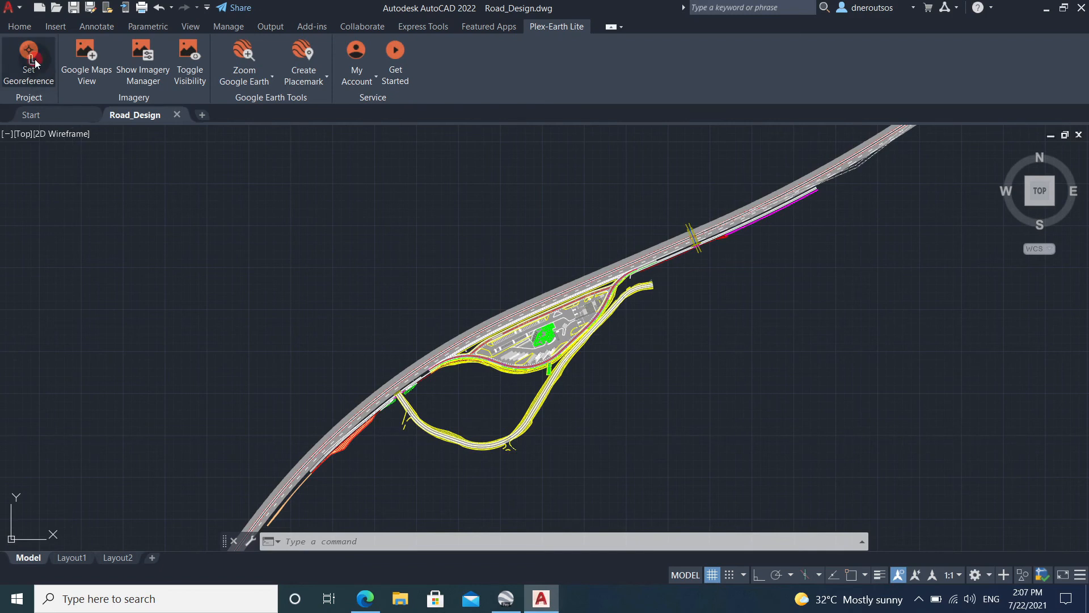
pyautogui.click(551, 436)
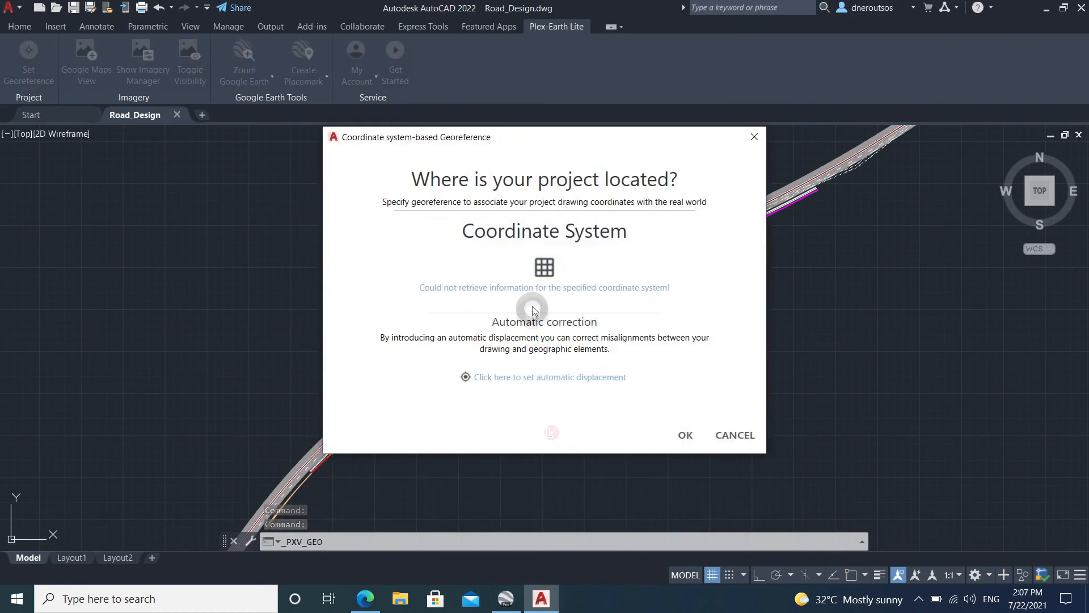
pyautogui.click(545, 267)
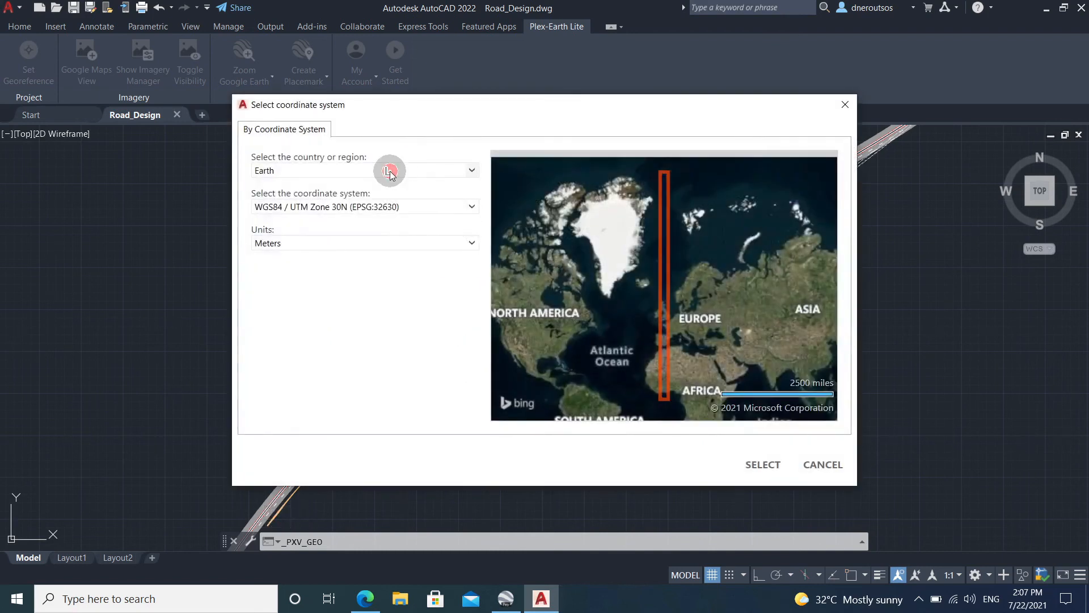
pyautogui.click(389, 171)
pyautogui.scroll(-2, 352, 238)
pyautogui.scroll(-1, 300, 326)
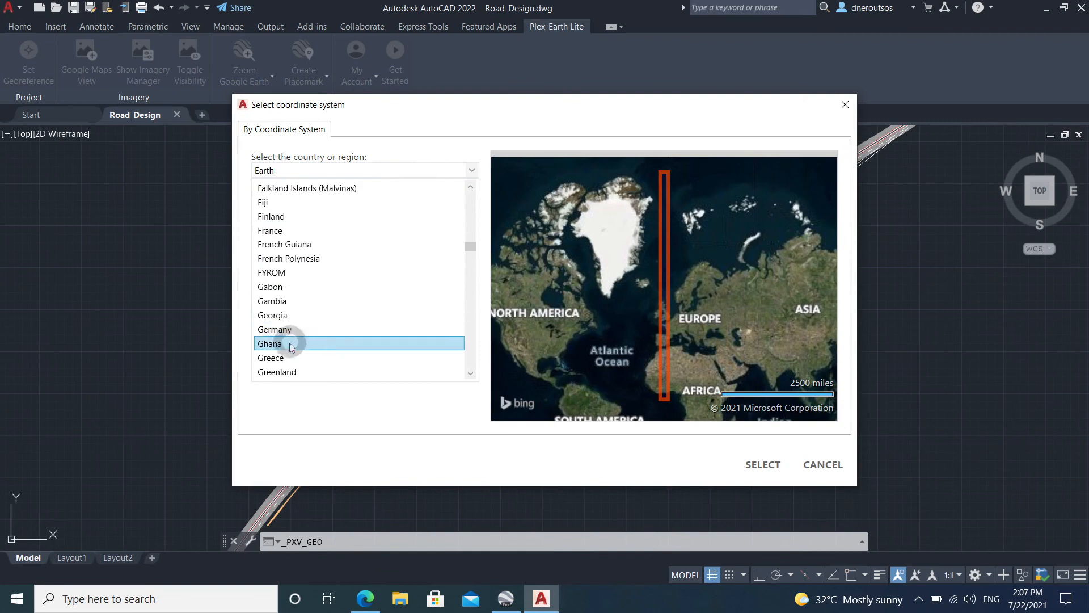
pyautogui.click(285, 357)
# - Choose the GGRS87 / Greek Grid (EPSG:2100) coordinate system with Meters as units and accept the georeference
pyautogui.click(318, 206)
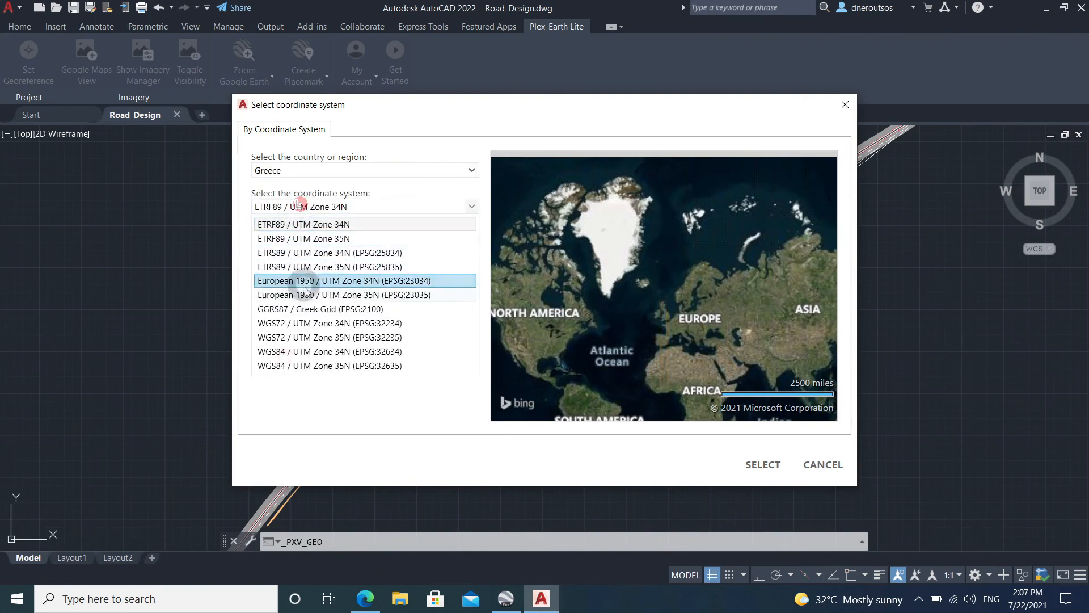
pyautogui.click(307, 305)
pyautogui.click(307, 243)
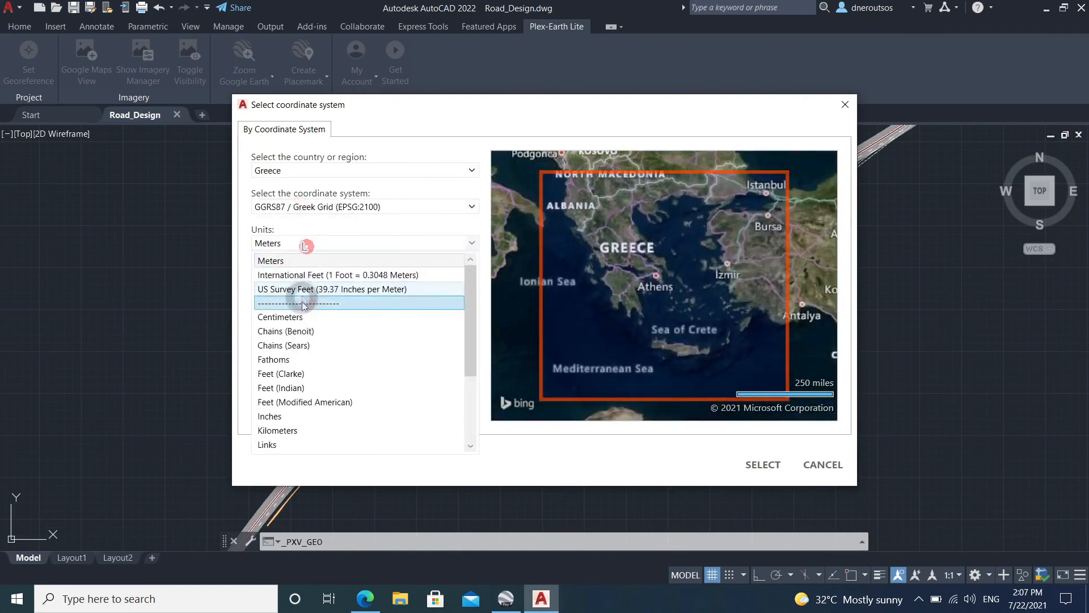
pyautogui.click(301, 261)
pyautogui.click(760, 466)
pyautogui.click(689, 474)
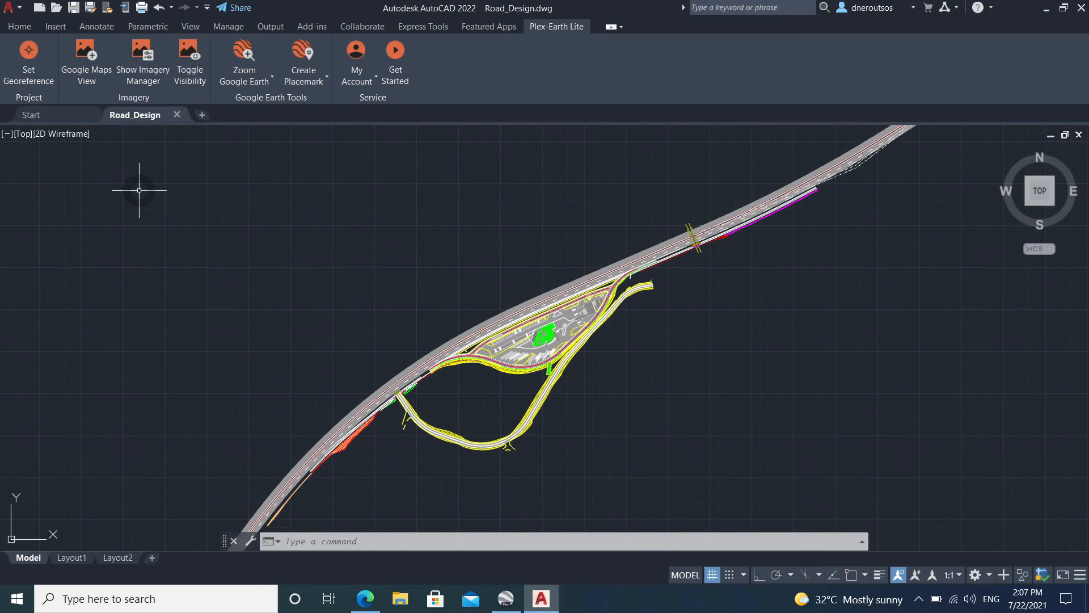
# - Start a Quick Georeference for the road drawing
pyautogui.click(28, 61)
pyautogui.click(443, 472)
pyautogui.click(383, 397)
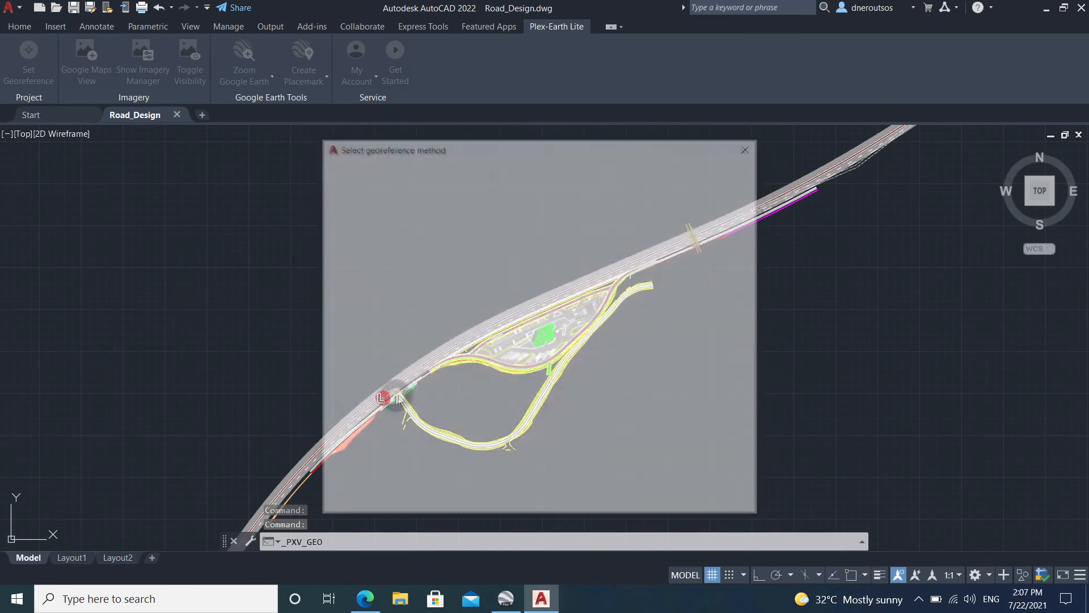
pyautogui.click(533, 305)
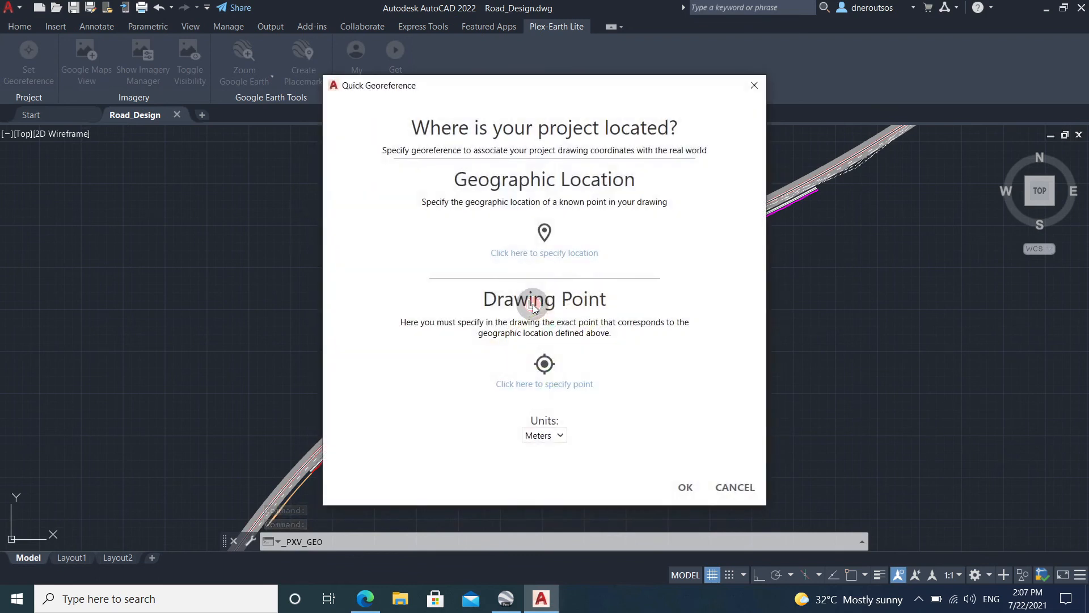
# - Copy the Reference Point placemark in Google Earth Pro and paste it as the geographic location of the georeference in AutoCAD
pyautogui.click(511, 601)
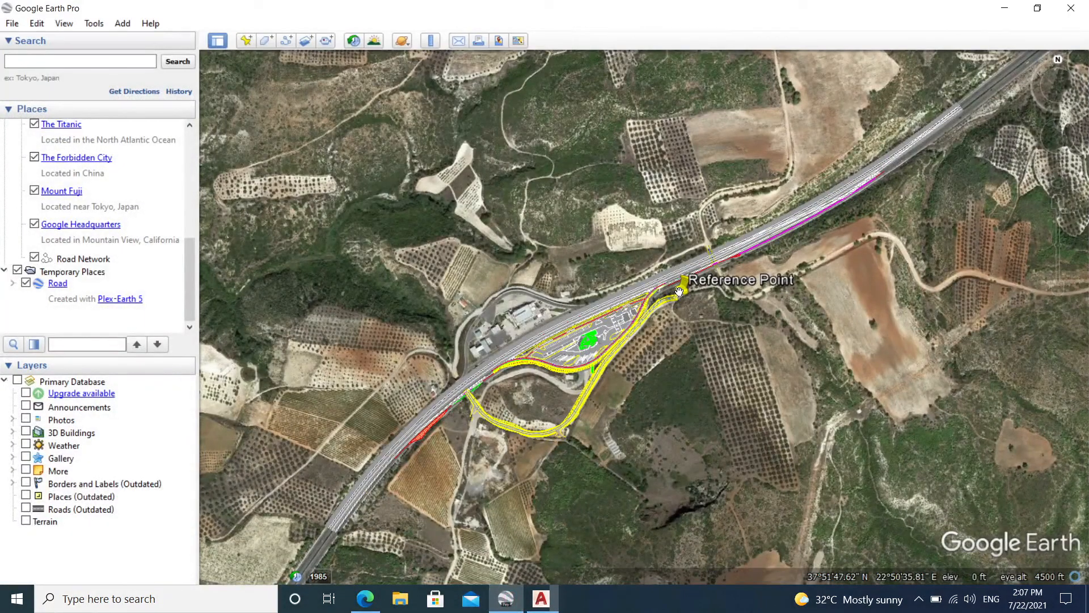
pyautogui.click(680, 291)
pyautogui.rightClick(679, 292)
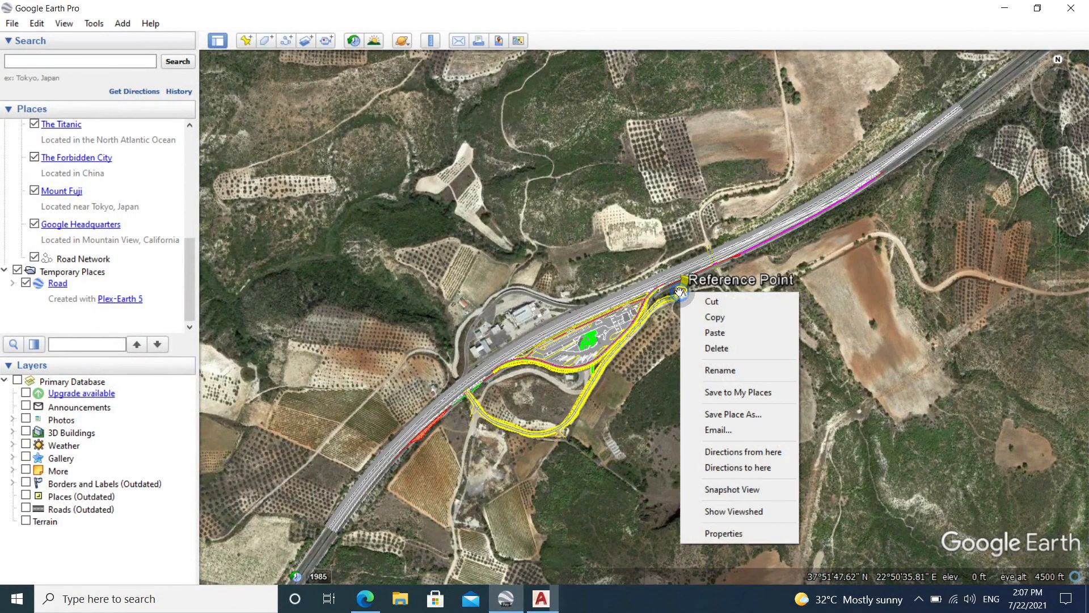
pyautogui.click(708, 317)
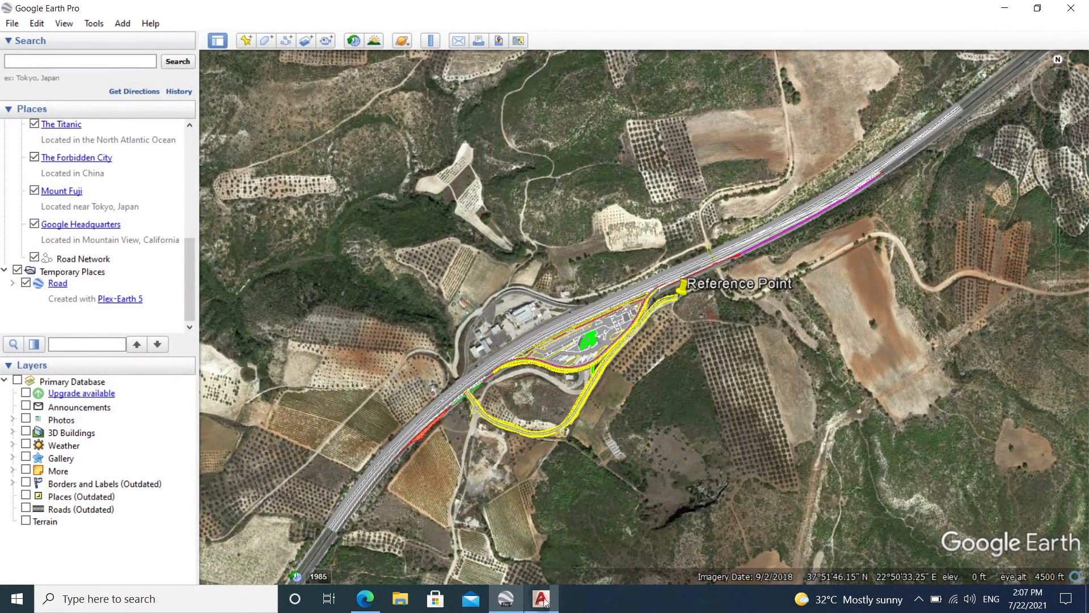
pyautogui.moveTo(541, 599)
pyautogui.click(530, 540)
pyautogui.click(546, 250)
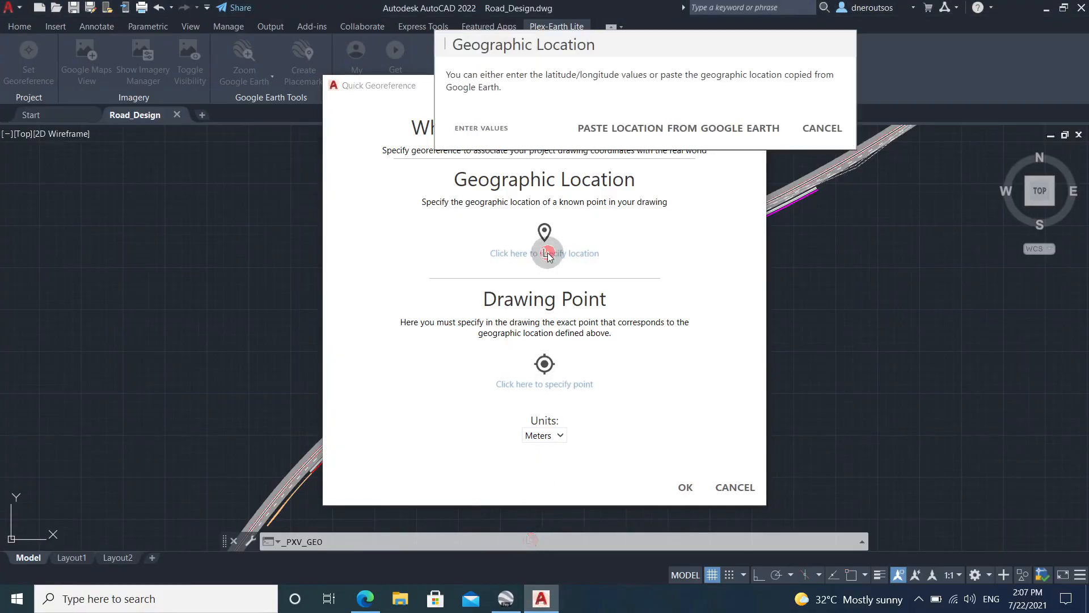
pyautogui.click(629, 128)
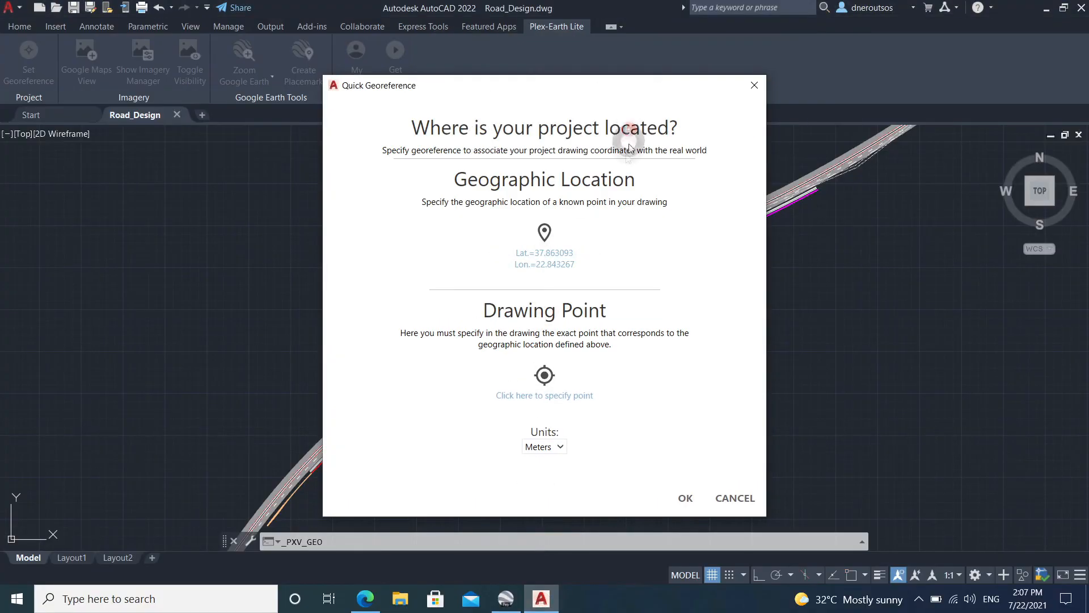
# - Specify the drawing point at the yellow side road's northeast end, about X=398102, Y=4190967, and accept the georeference in Meters
pyautogui.click(559, 396)
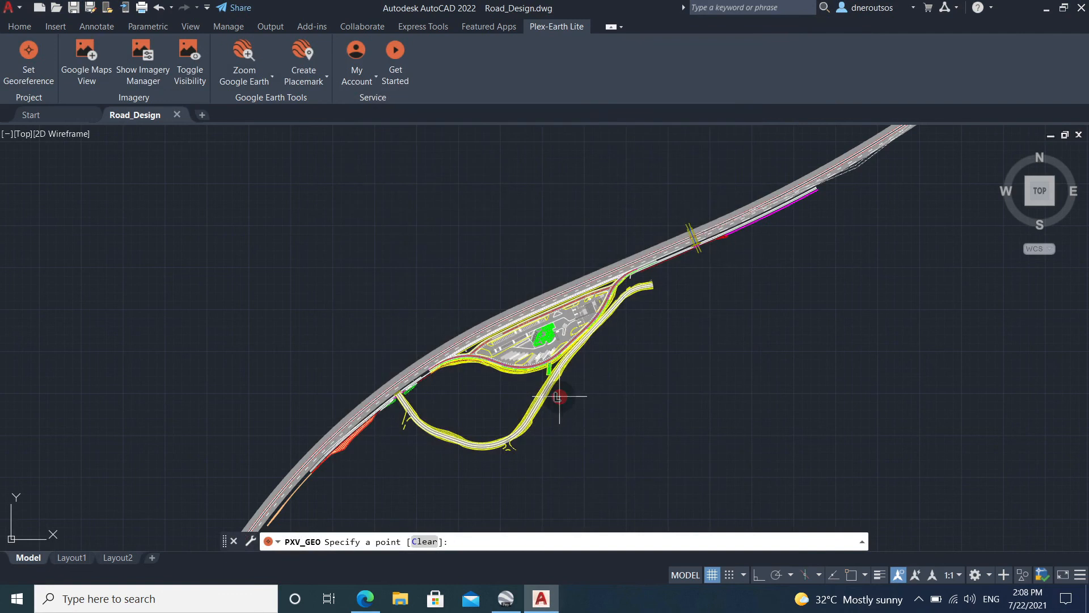
pyautogui.click(651, 289)
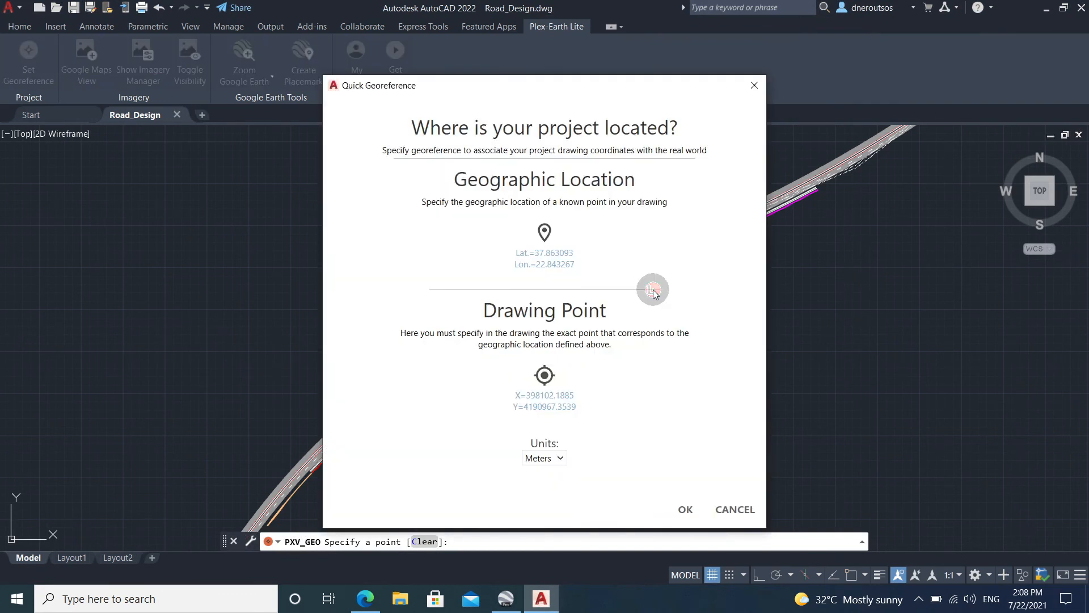
pyautogui.click(556, 459)
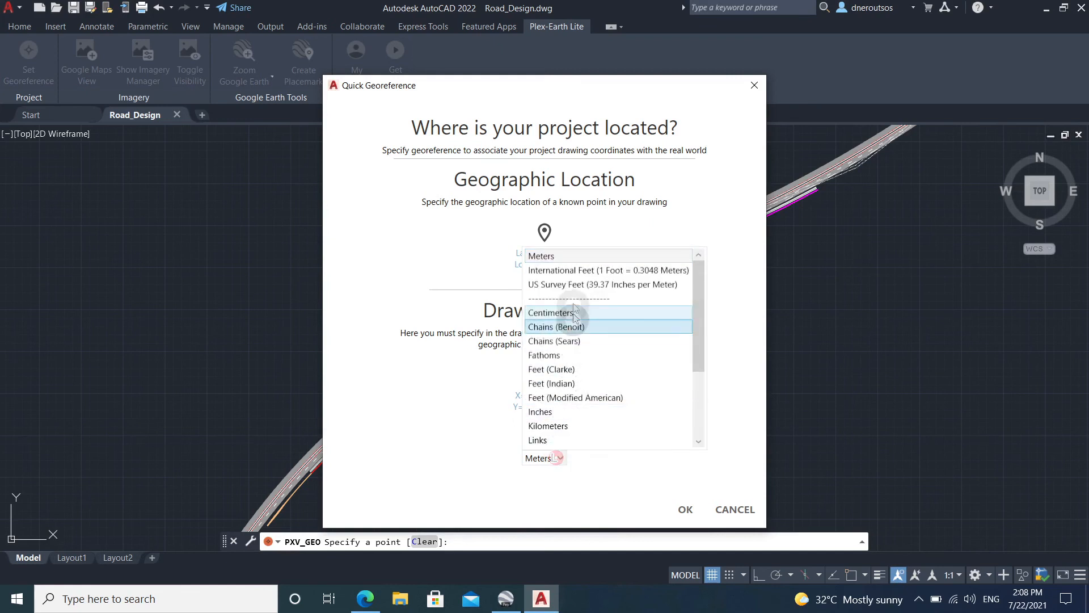
pyautogui.click(567, 256)
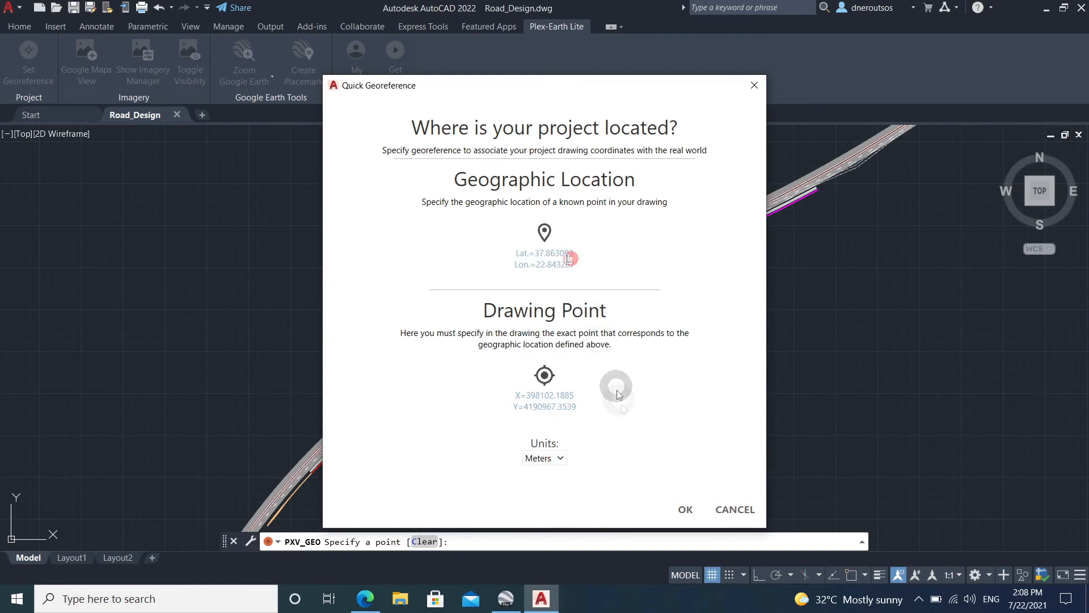
pyautogui.click(684, 508)
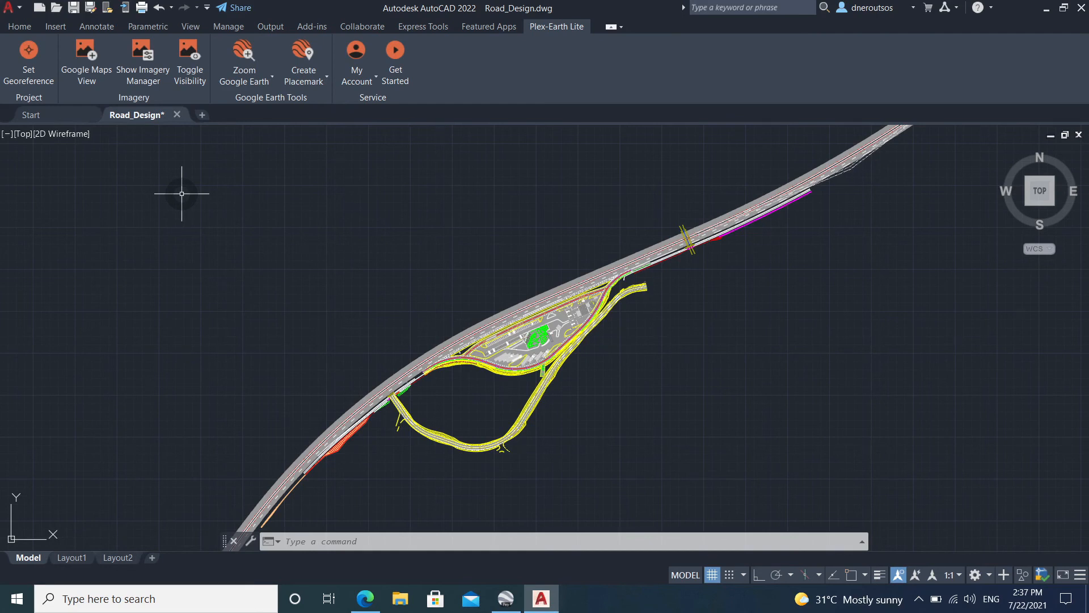
# - Zoom Google Earth to a rectangular area enclosing the road design and return to the AutoCAD drawing
pyautogui.click(238, 59)
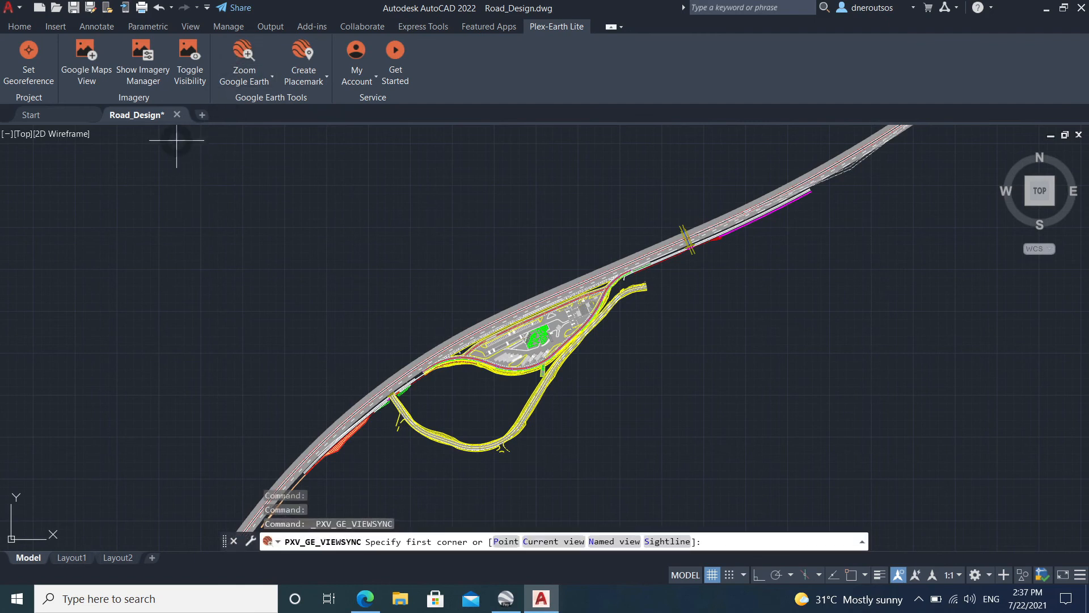
pyautogui.click(177, 141)
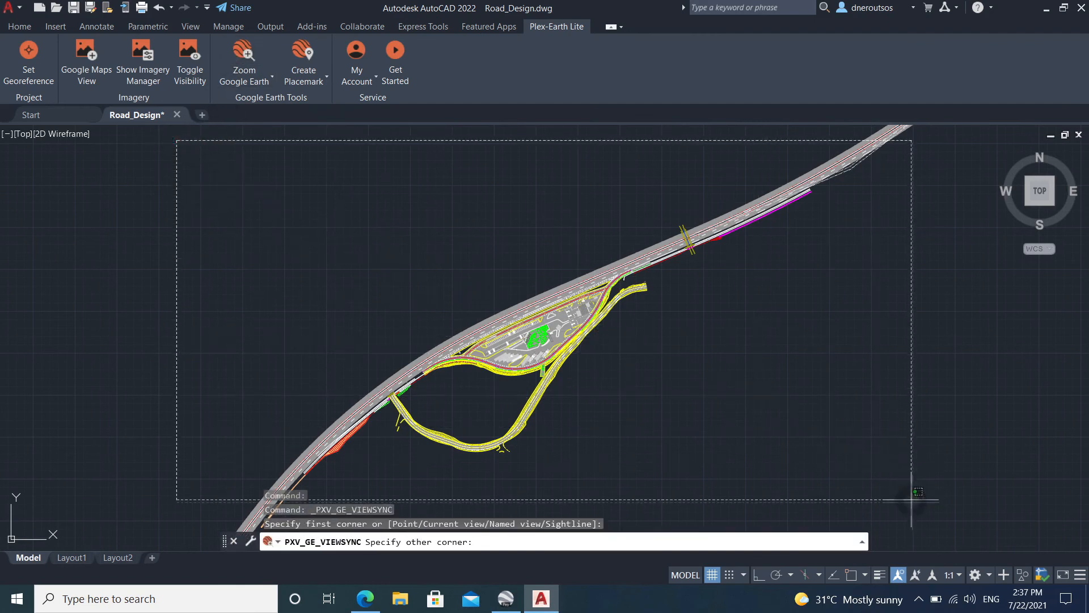
pyautogui.click(914, 537)
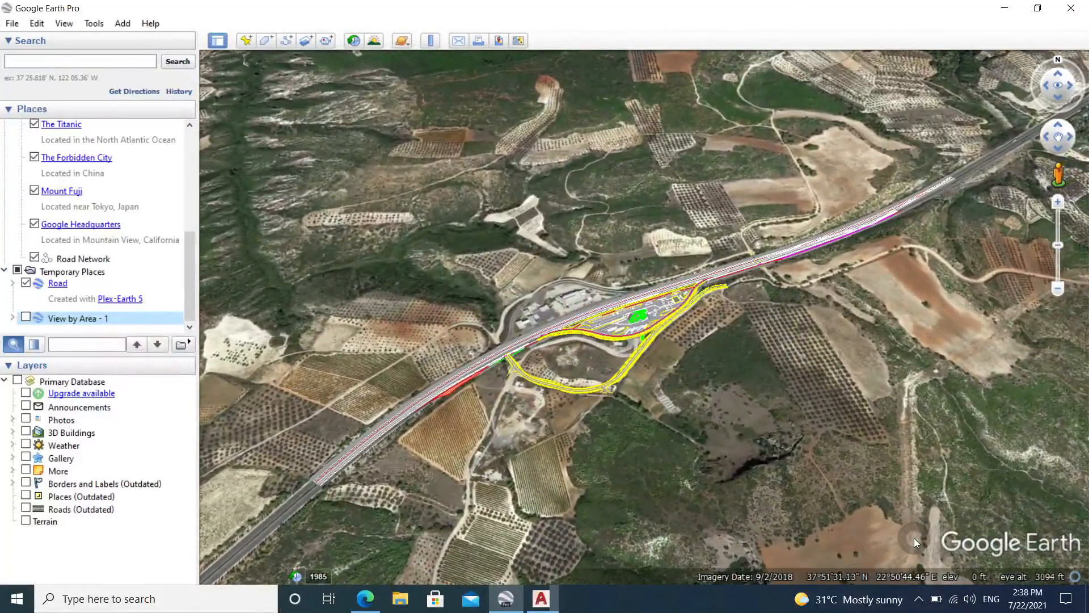
pyautogui.click(541, 599)
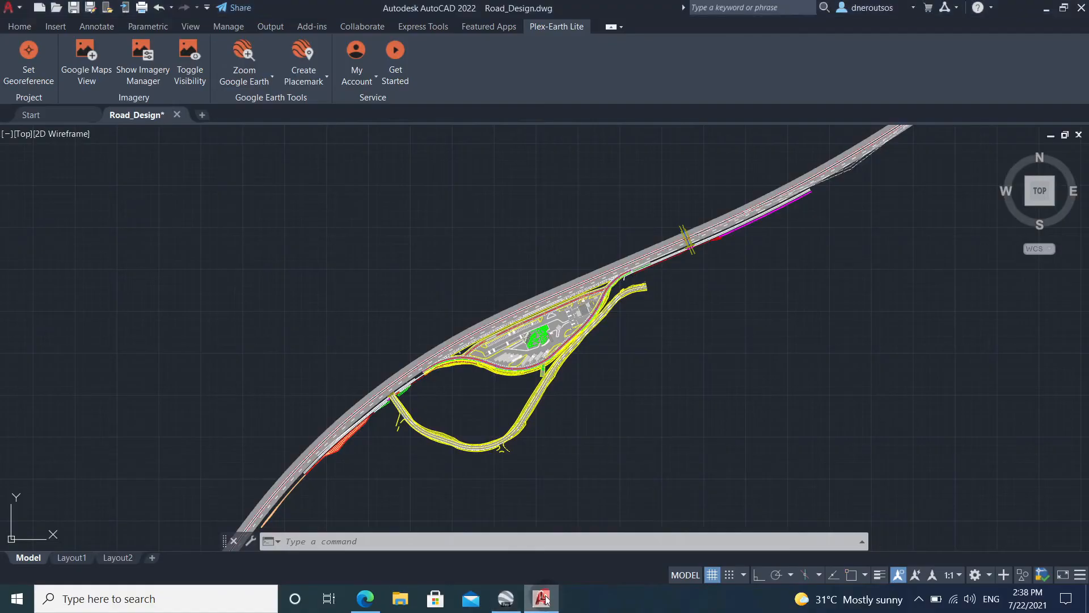
pyautogui.click(271, 77)
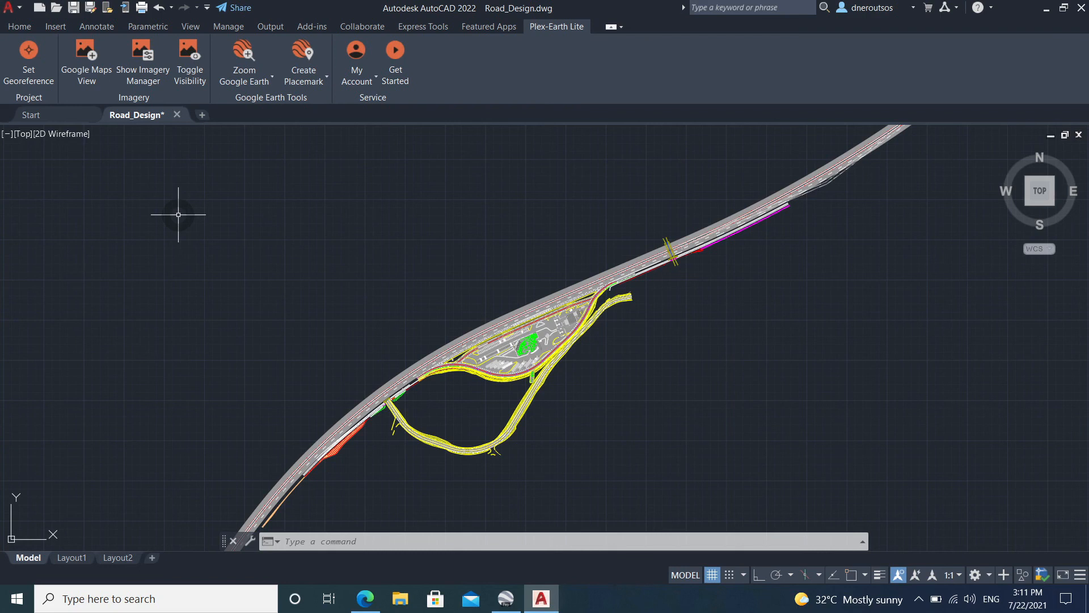
# - Insert a Google Maps Quick View image behind the road design for the area covered by the current viewport
pyautogui.click(92, 76)
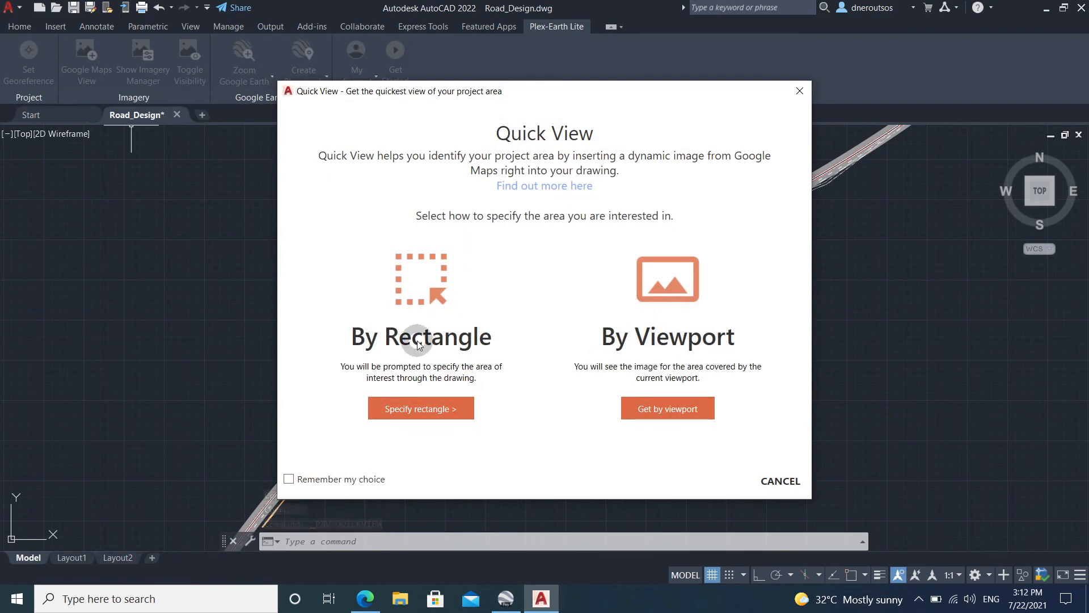
pyautogui.click(768, 482)
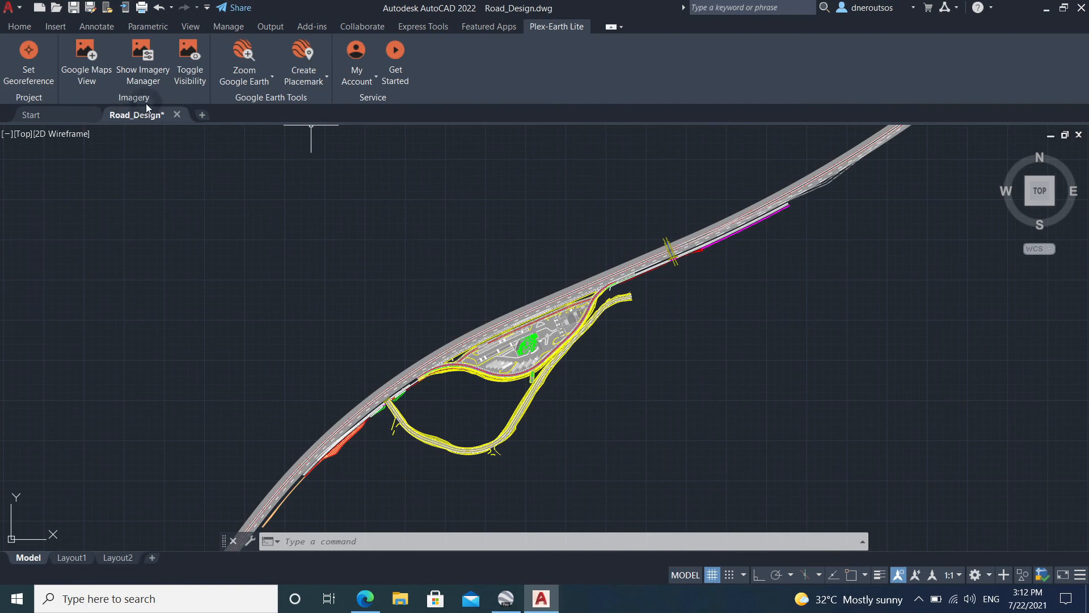
pyautogui.click(85, 55)
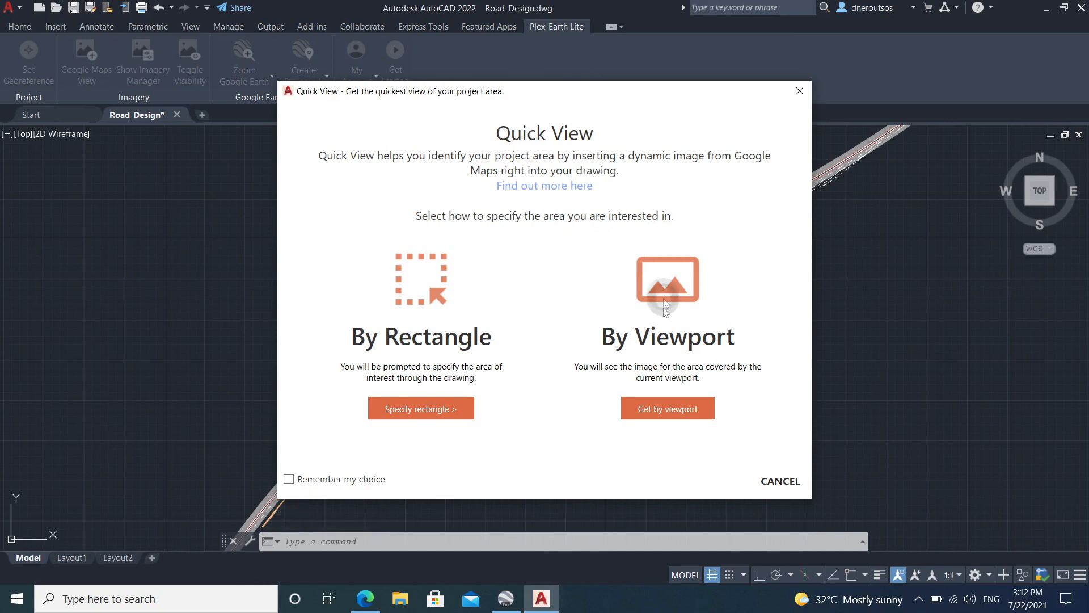
pyautogui.click(666, 407)
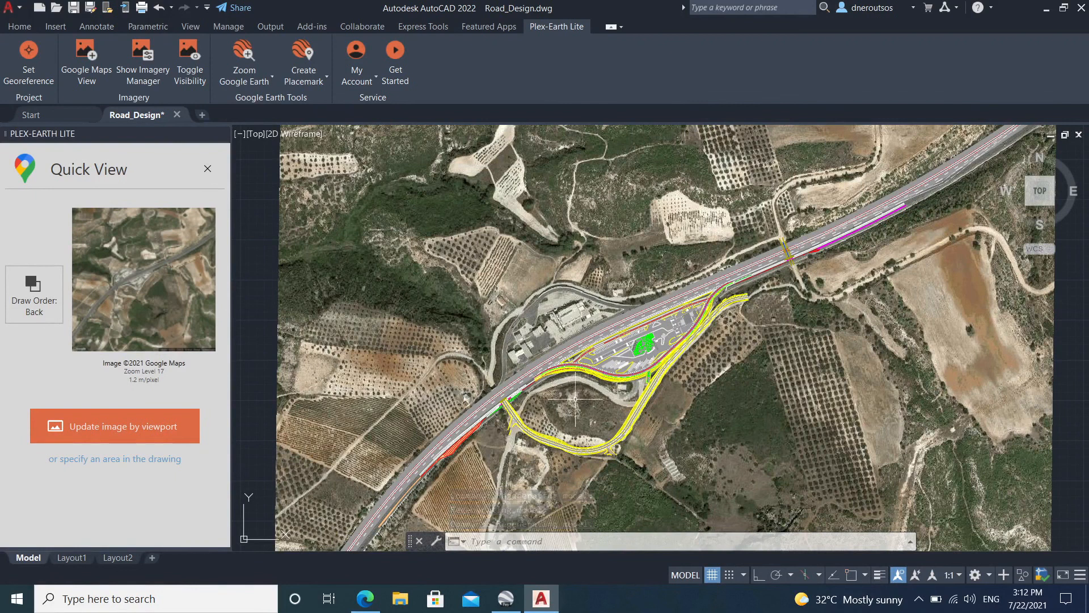
# - Update the Quick View image to a closer viewport around the service area and loop road
pyautogui.scroll(2, 574, 399)
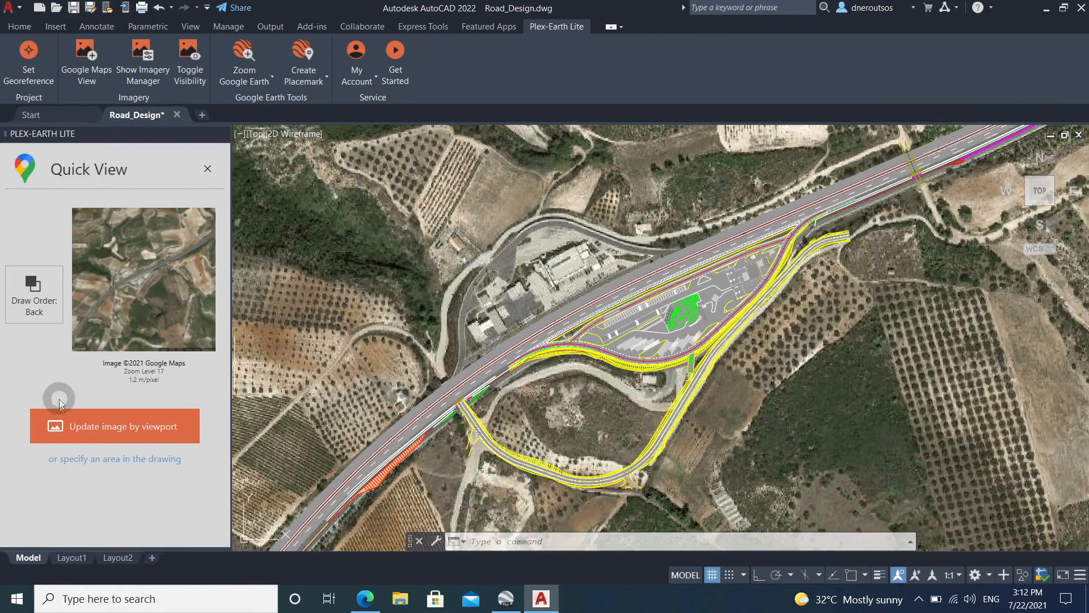
pyautogui.click(129, 421)
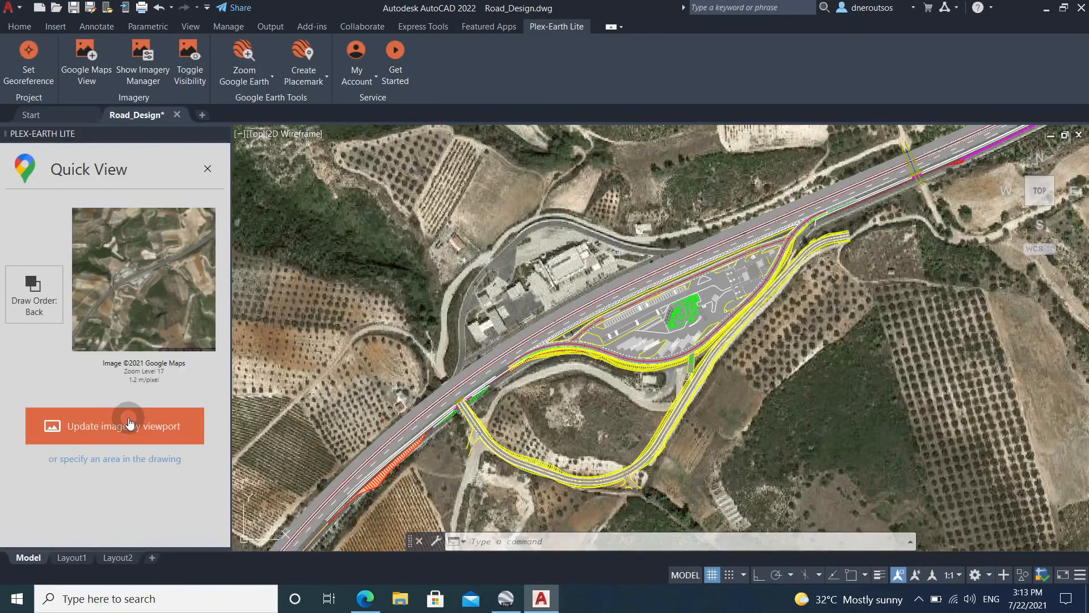
pyautogui.click(129, 422)
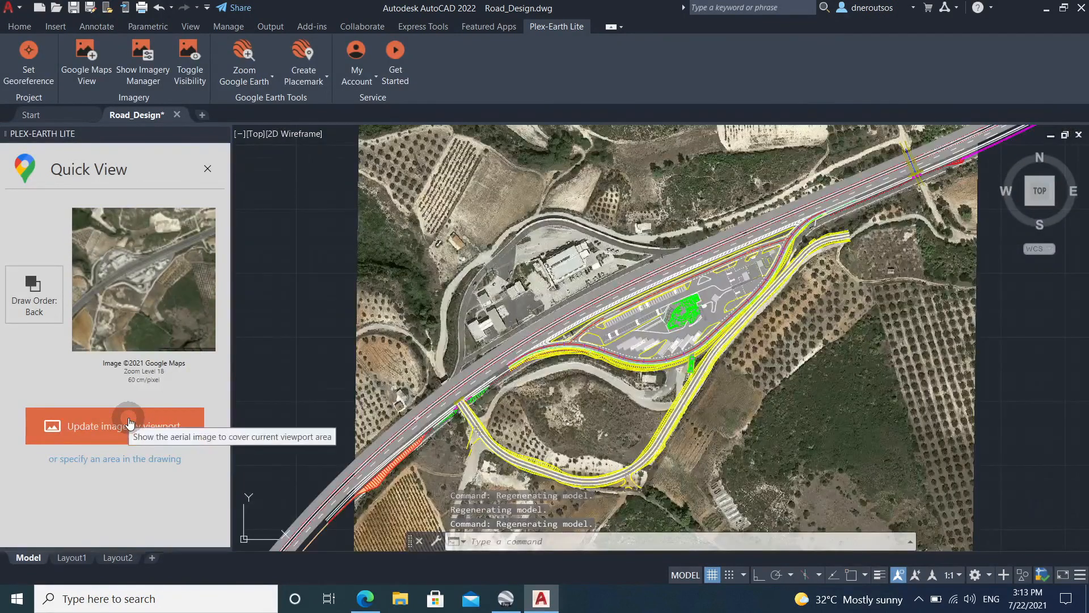
# - Close the current Quick View and insert a new Google Maps image by rectangle, enclosing the service area, loop road and surrounding highway
pyautogui.click(207, 169)
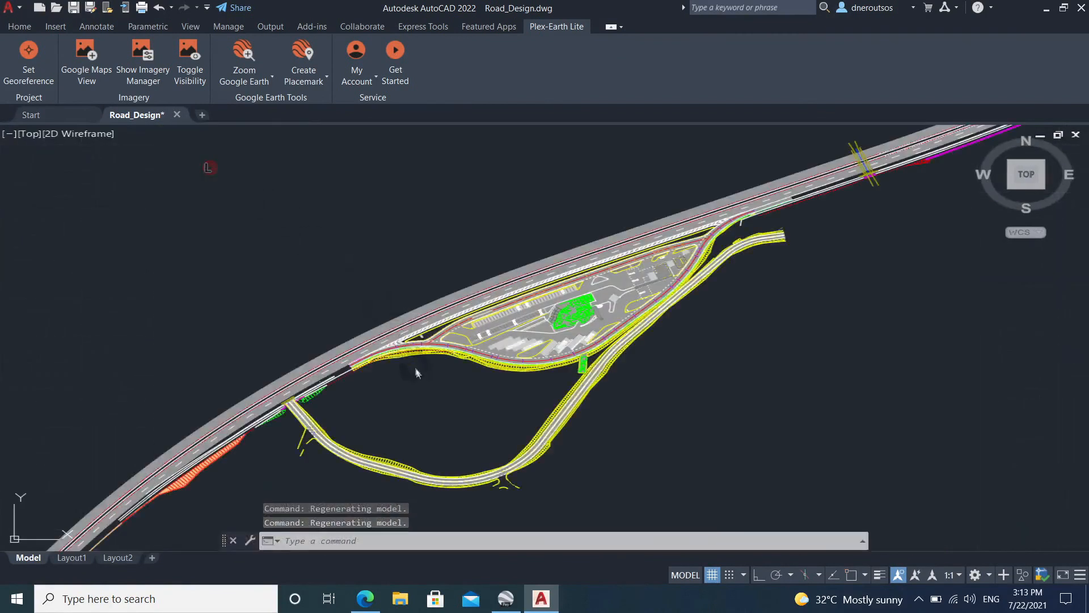
pyautogui.scroll(-3, 453, 397)
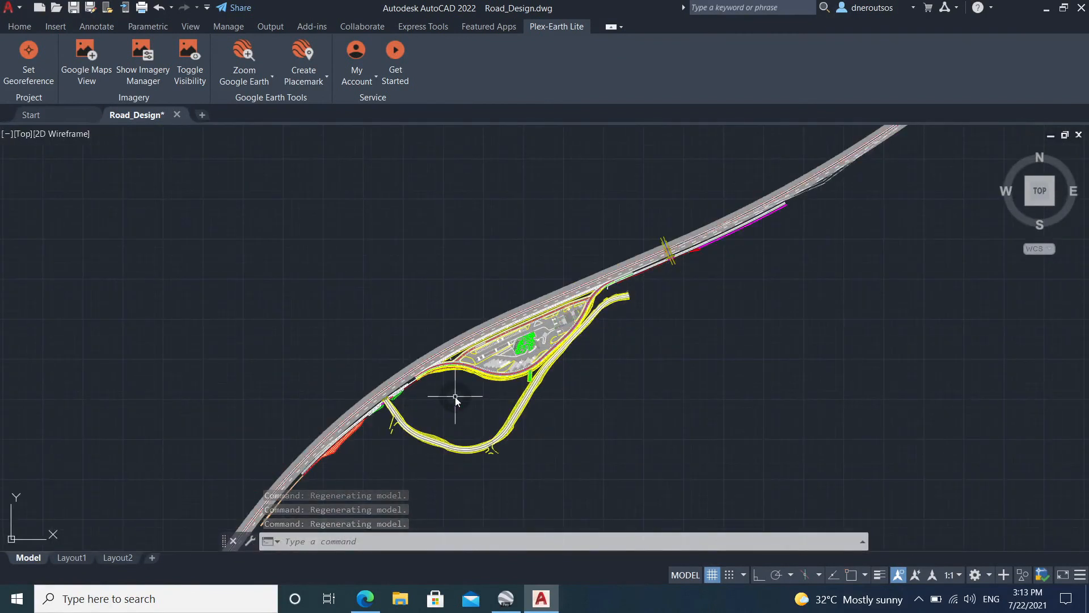
pyautogui.click(106, 73)
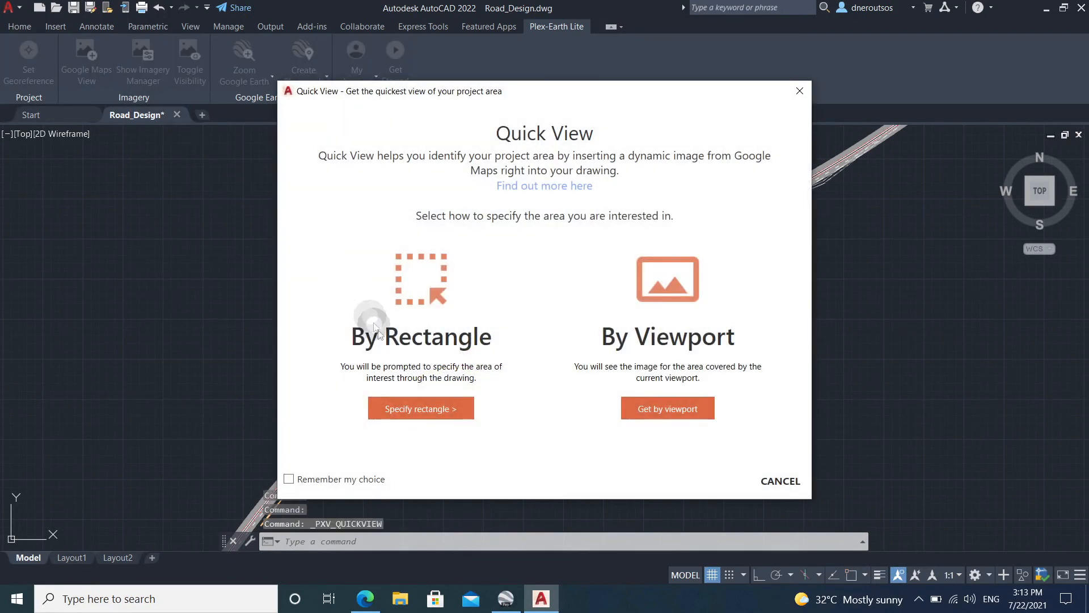
pyautogui.click(416, 409)
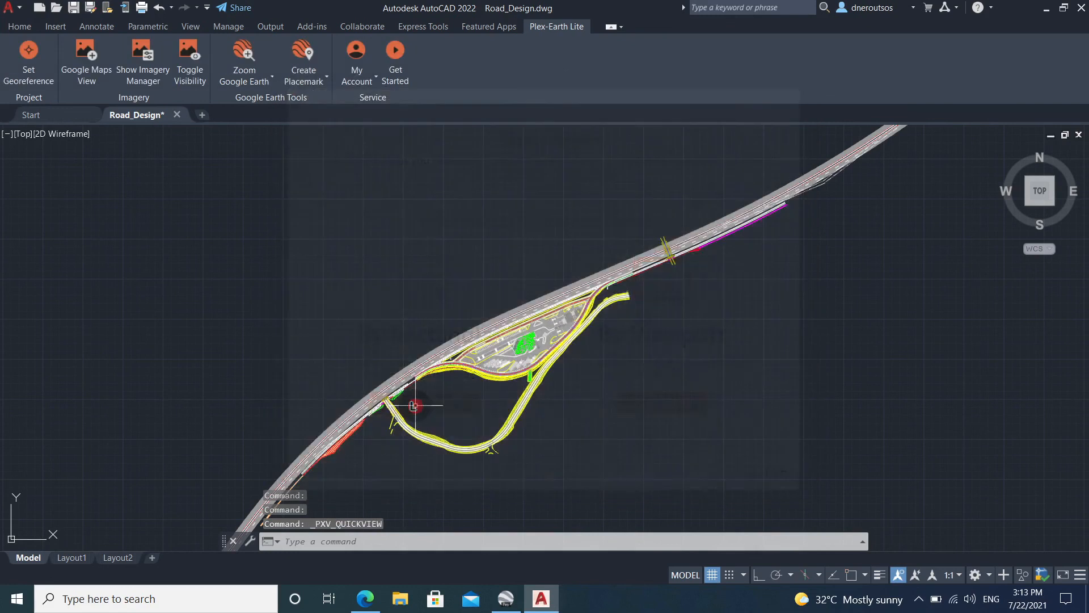
pyautogui.click(169, 135)
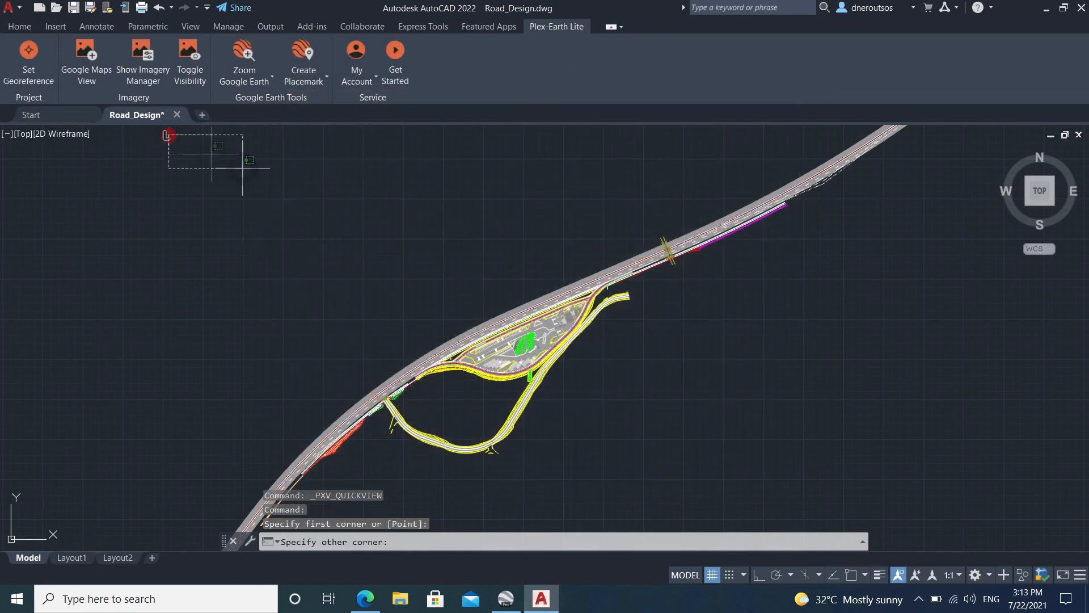
pyautogui.click(924, 537)
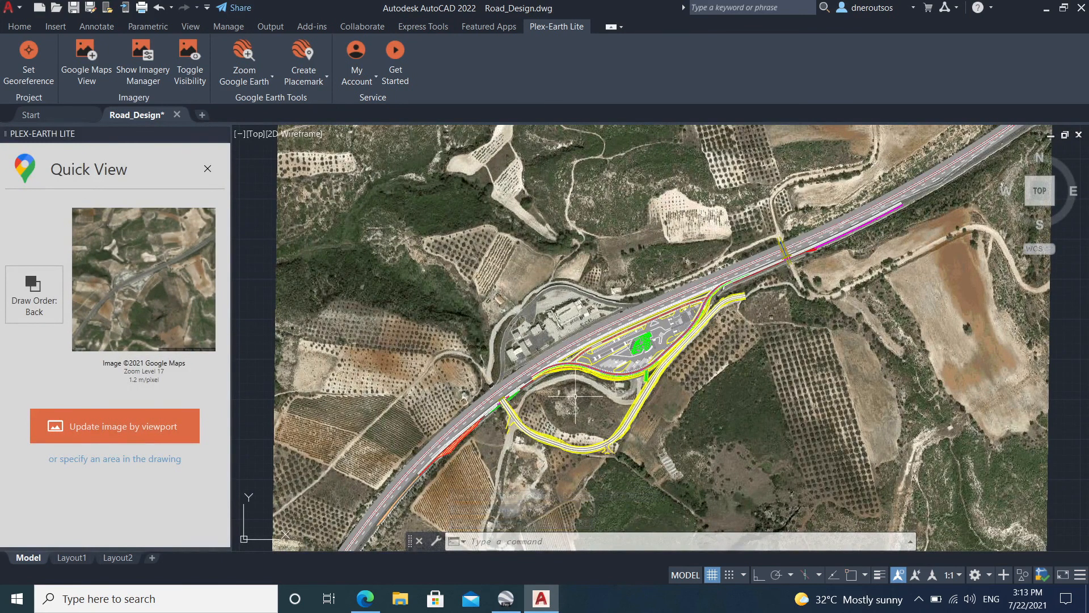
# - Update the Quick View image by specifying a smaller rectangular area around the service area and loop road
pyautogui.scroll(2, 575, 395)
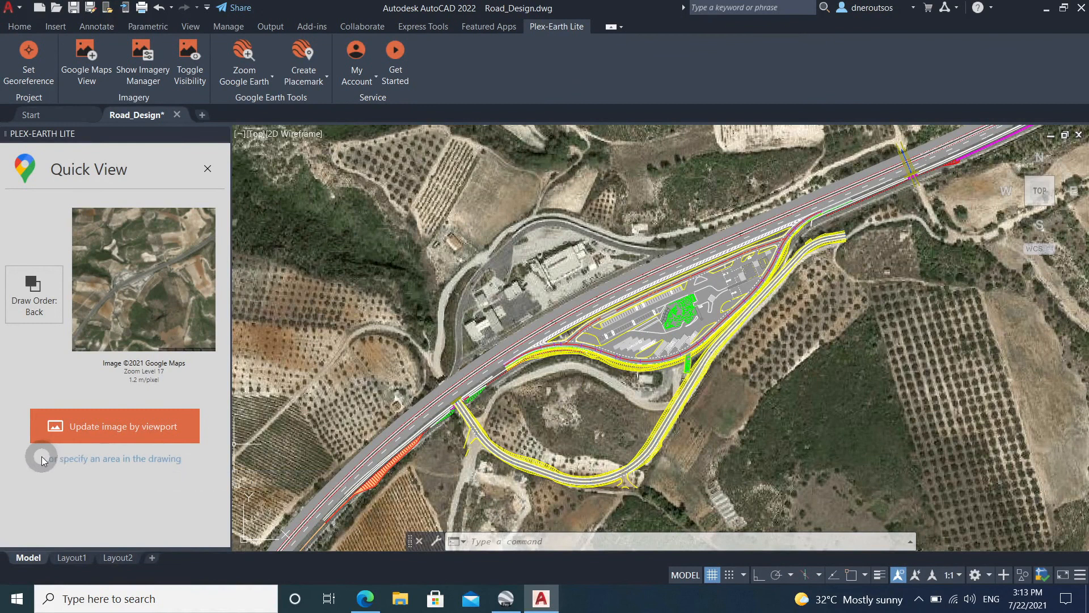
pyautogui.click(120, 463)
pyautogui.click(372, 206)
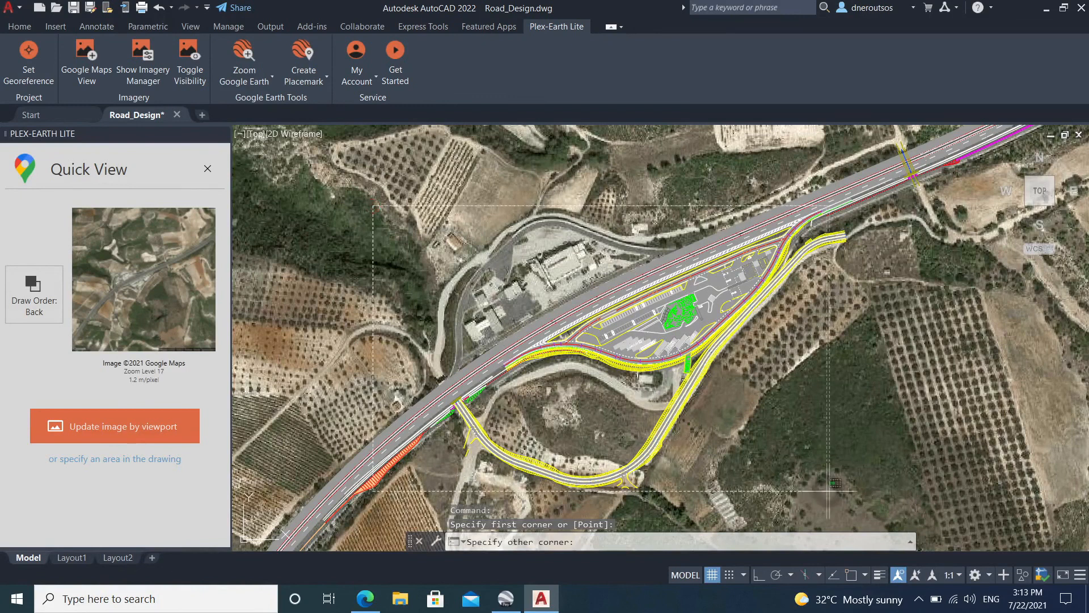
pyautogui.click(870, 491)
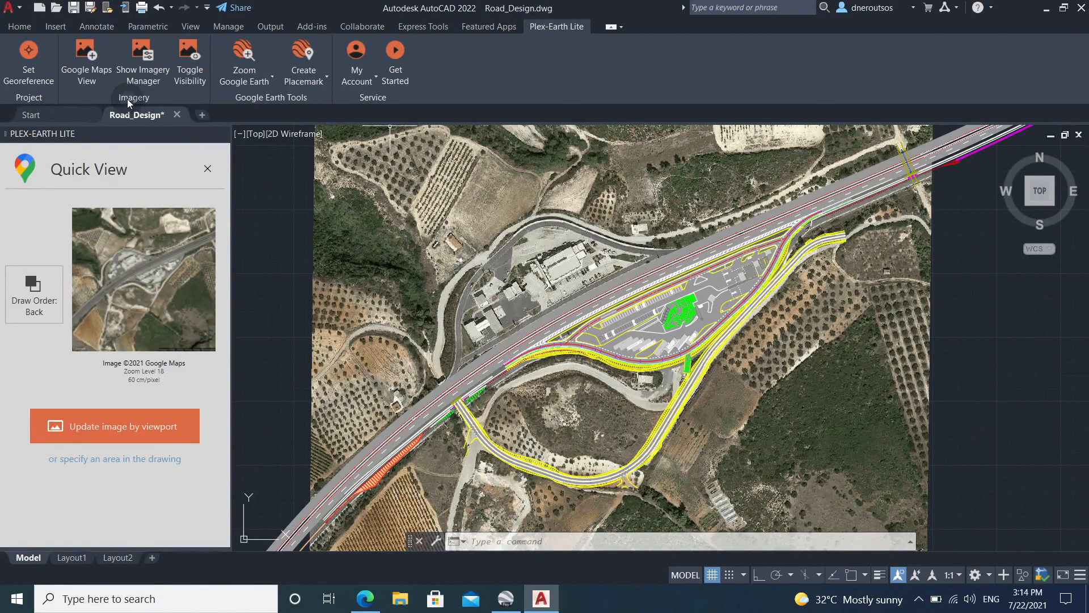
# - Toggle the imagery visibility off and on twice to compare the road design with and without the Google Maps background
pyautogui.click(188, 71)
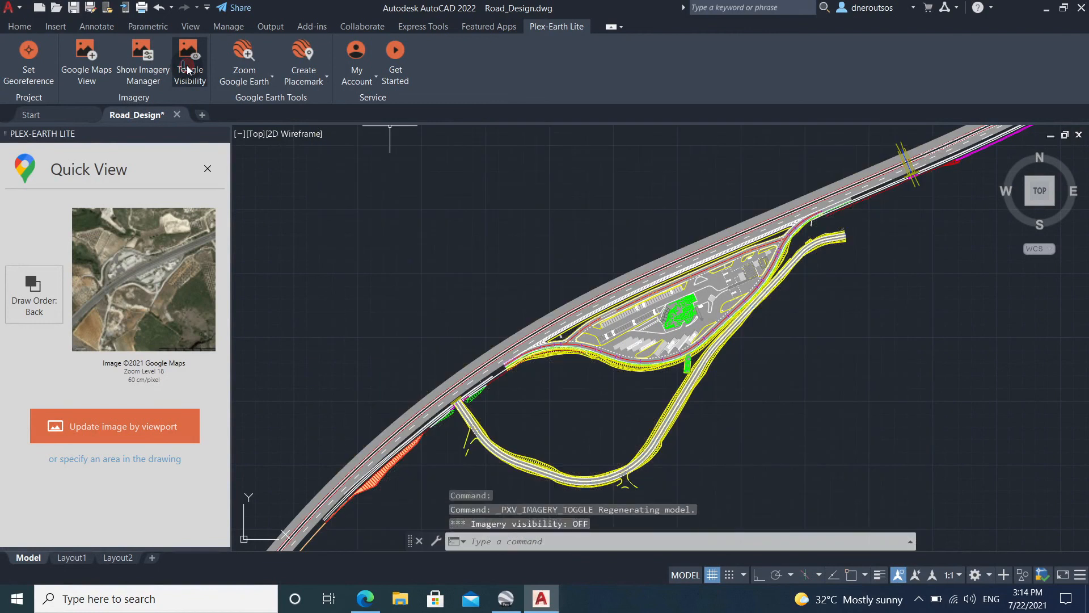
pyautogui.click(188, 70)
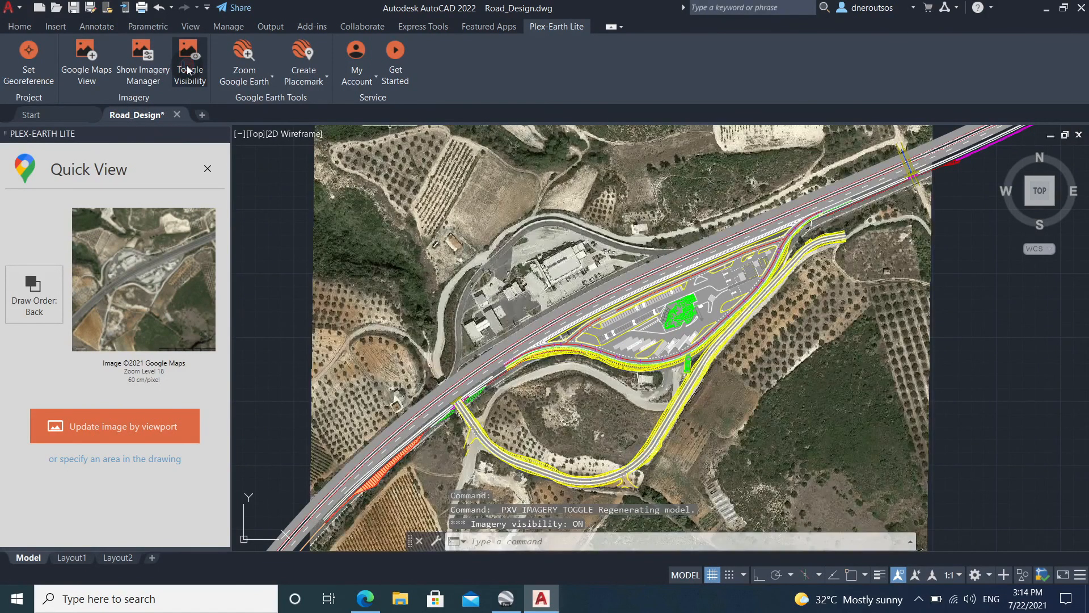
pyautogui.click(188, 70)
pyautogui.click(187, 70)
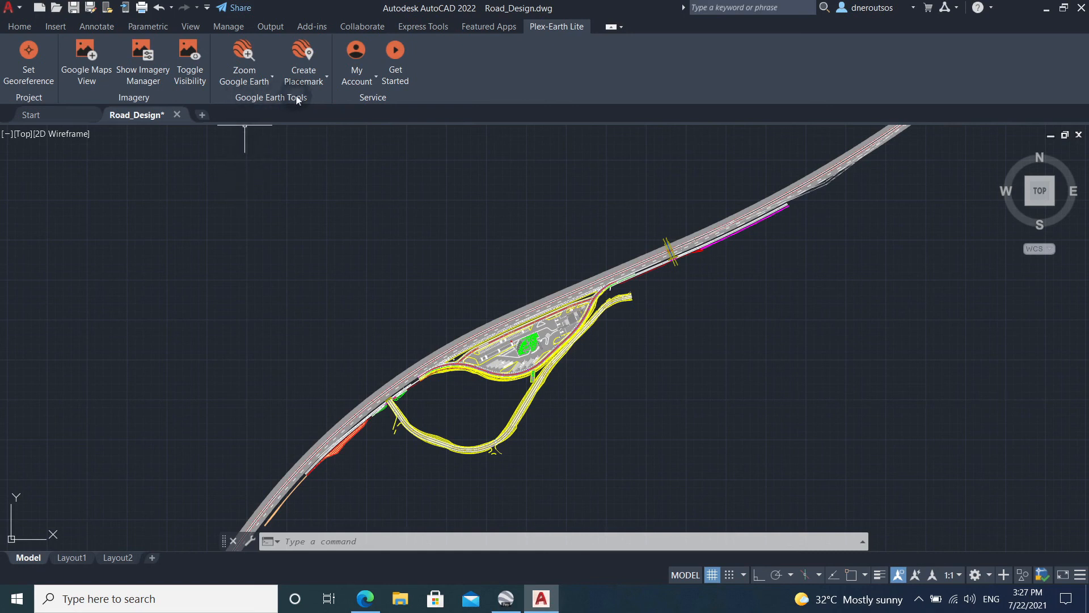
# - Create a Google Earth placemark named Placemark 1 at a point inside the service area, just west of the green zone
pyautogui.click(316, 78)
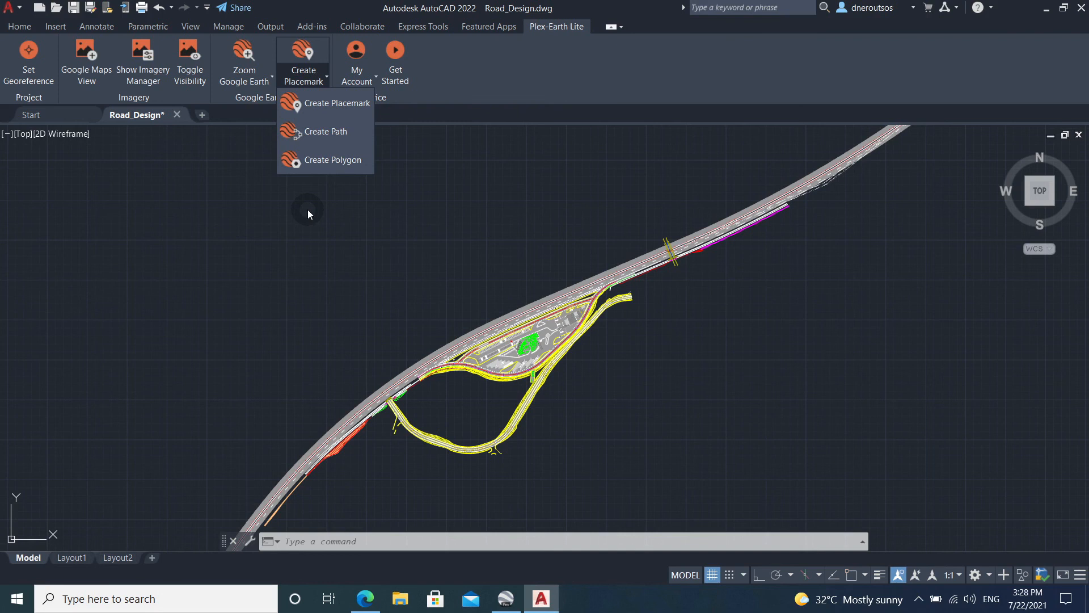
pyautogui.click(328, 109)
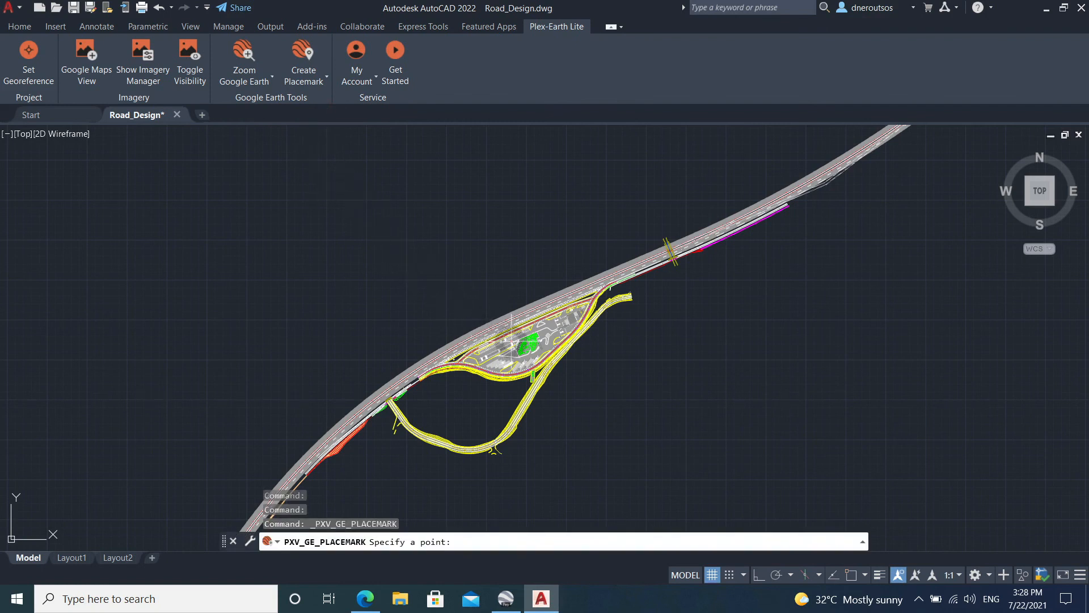
pyautogui.click(511, 342)
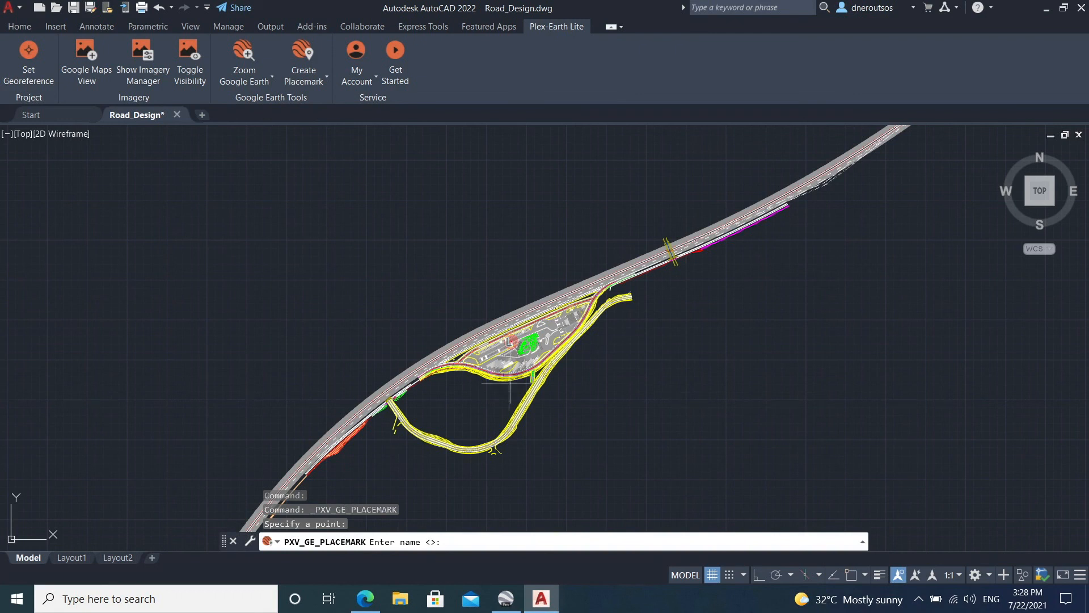
pyautogui.click(496, 535)
pyautogui.write('Placemark')
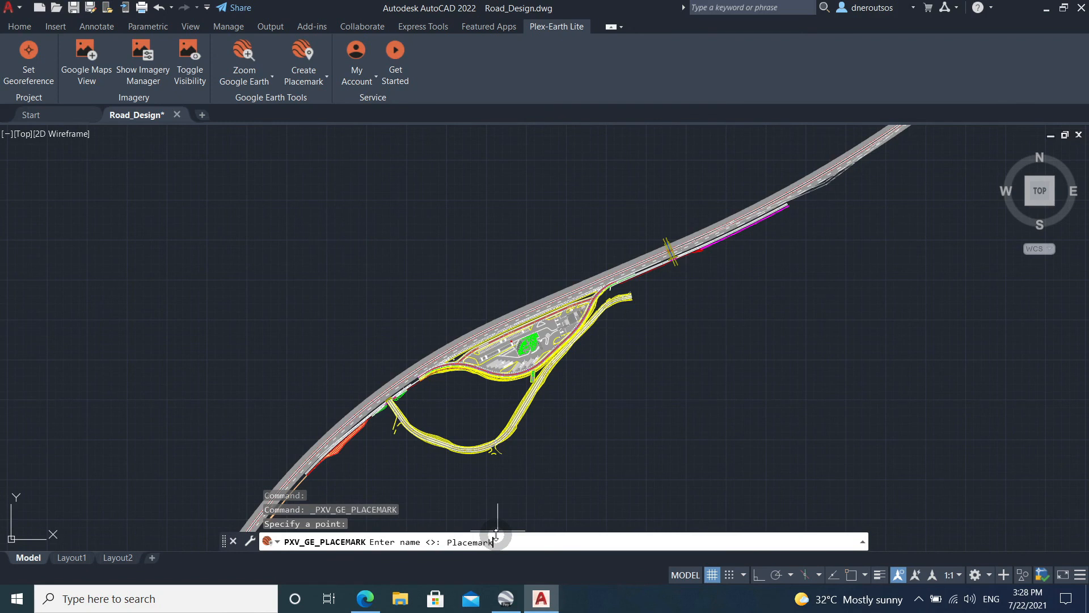
pyautogui.write(' 1')
pyautogui.press('Return')
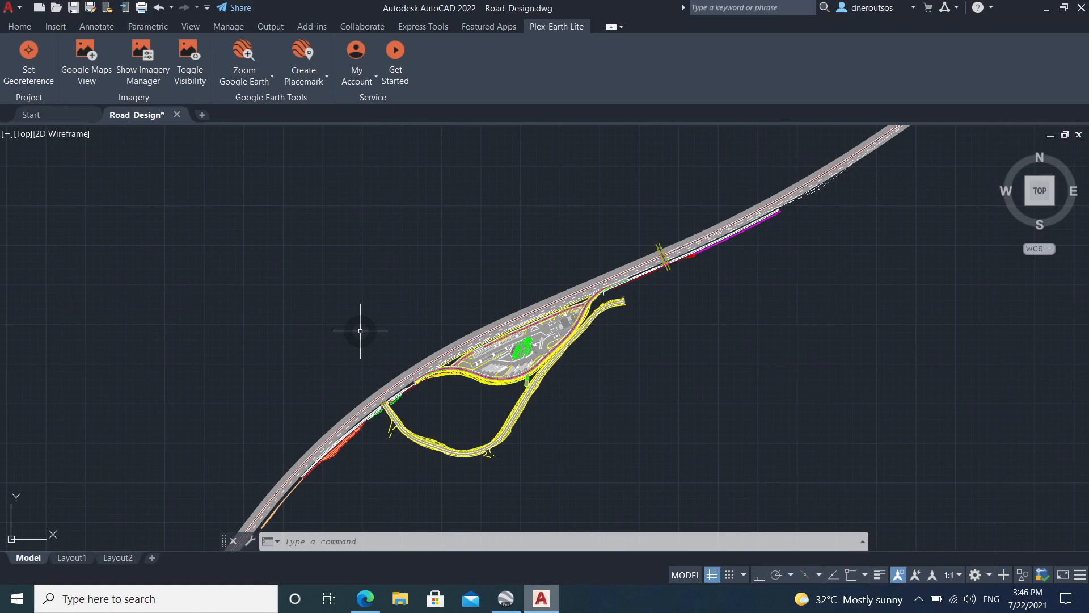
# - Switch to Google Earth Pro and draw a polygon named Polygon 1 around the highway section, service area and loop road
pyautogui.click(506, 598)
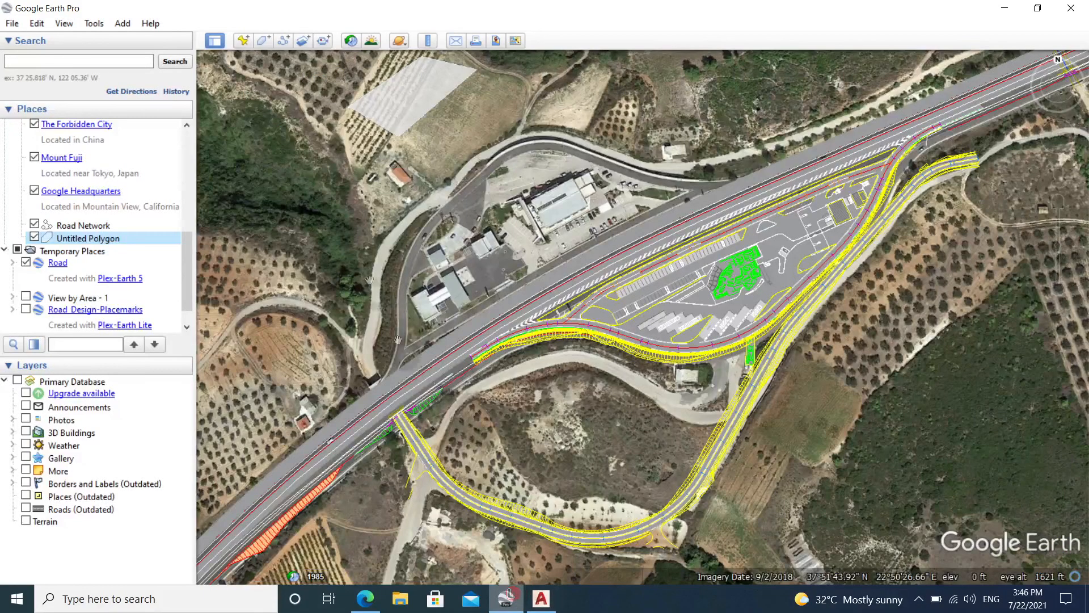
pyautogui.click(260, 43)
pyautogui.write('Polygon 1')
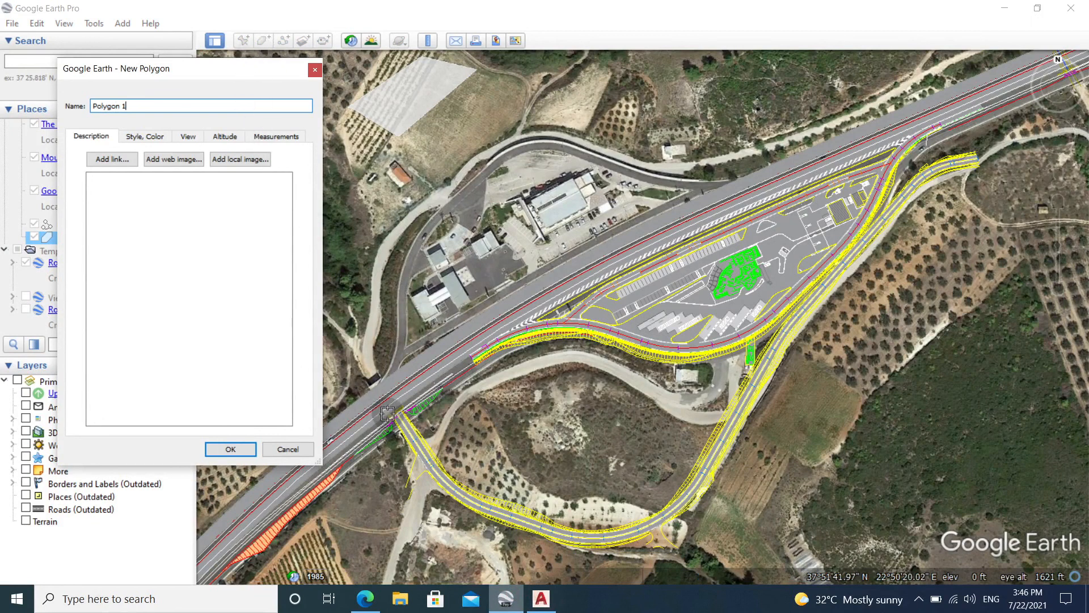
pyautogui.moveTo(390, 418)
pyautogui.mouseDown()
pyautogui.moveTo(453, 488)
pyautogui.moveTo(504, 519)
pyautogui.moveTo(543, 535)
pyautogui.moveTo(630, 538)
pyautogui.moveTo(702, 489)
pyautogui.moveTo(741, 417)
pyautogui.moveTo(920, 180)
pyautogui.moveTo(967, 164)
pyautogui.moveTo(958, 134)
pyautogui.moveTo(907, 111)
pyautogui.moveTo(868, 119)
pyautogui.moveTo(609, 240)
pyautogui.moveTo(373, 391)
pyautogui.mouseUp()
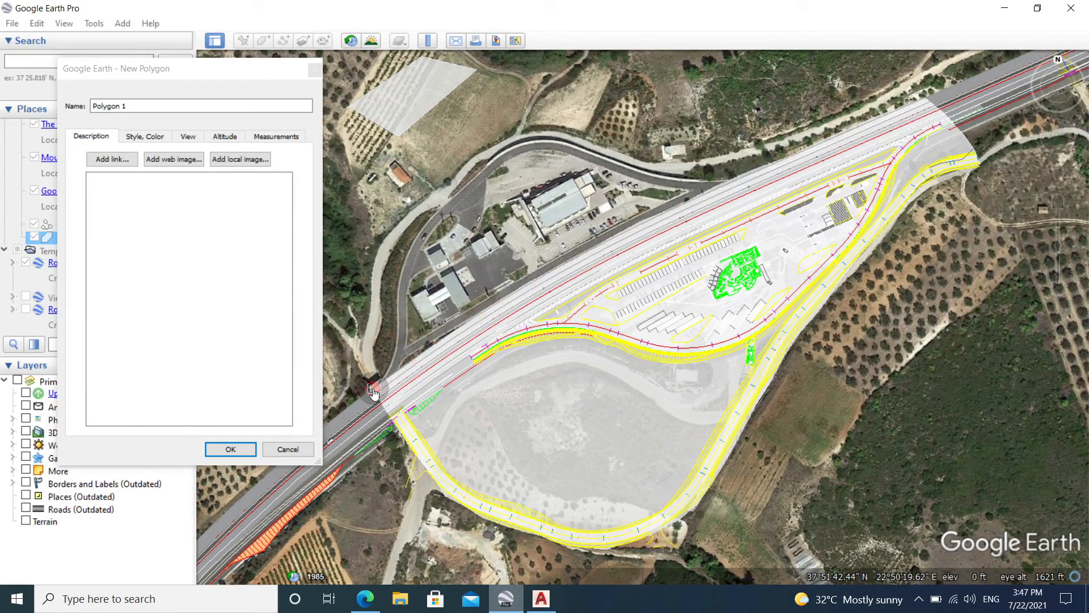
pyautogui.click(230, 449)
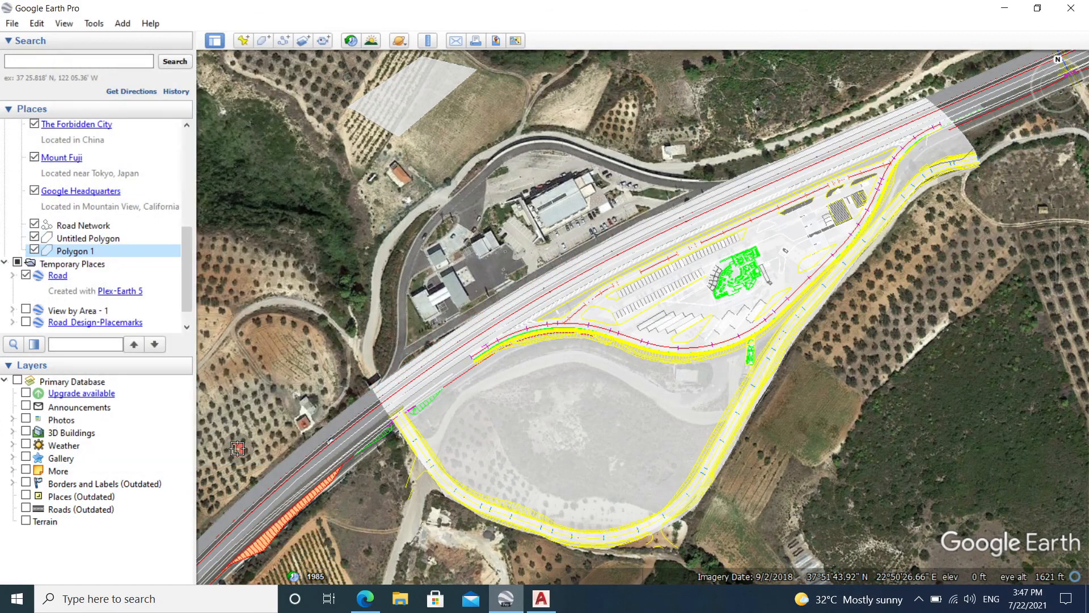
# - Copy Polygon 1 from the Google Earth places and paste it into the Road_Design drawing in AutoCAD
pyautogui.rightClick(73, 252)
pyautogui.click(113, 300)
pyautogui.click(541, 599)
pyautogui.rightClick(685, 327)
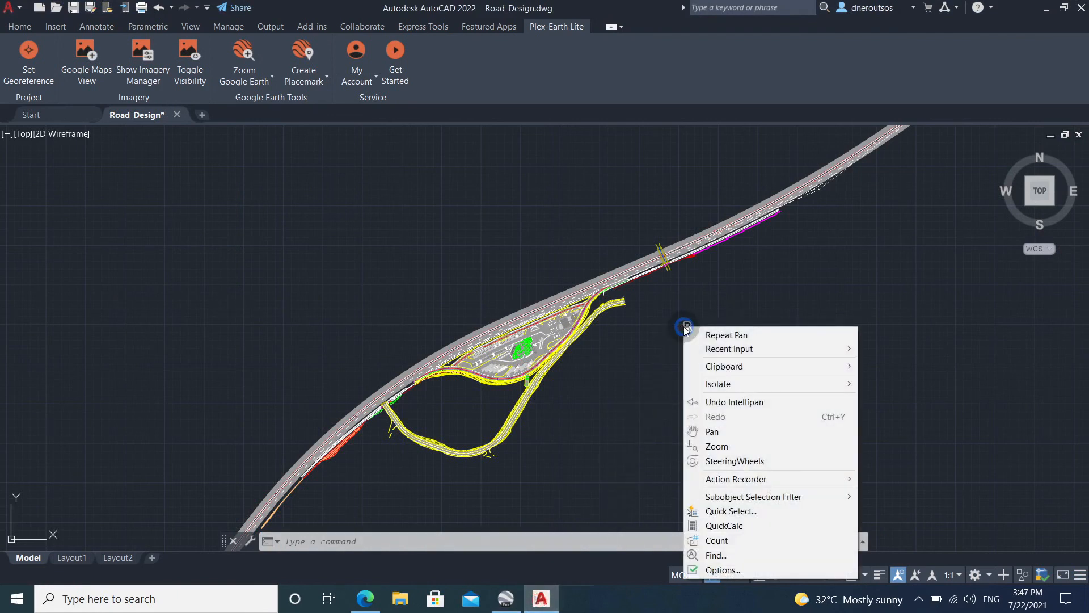
pyautogui.moveTo(748, 376)
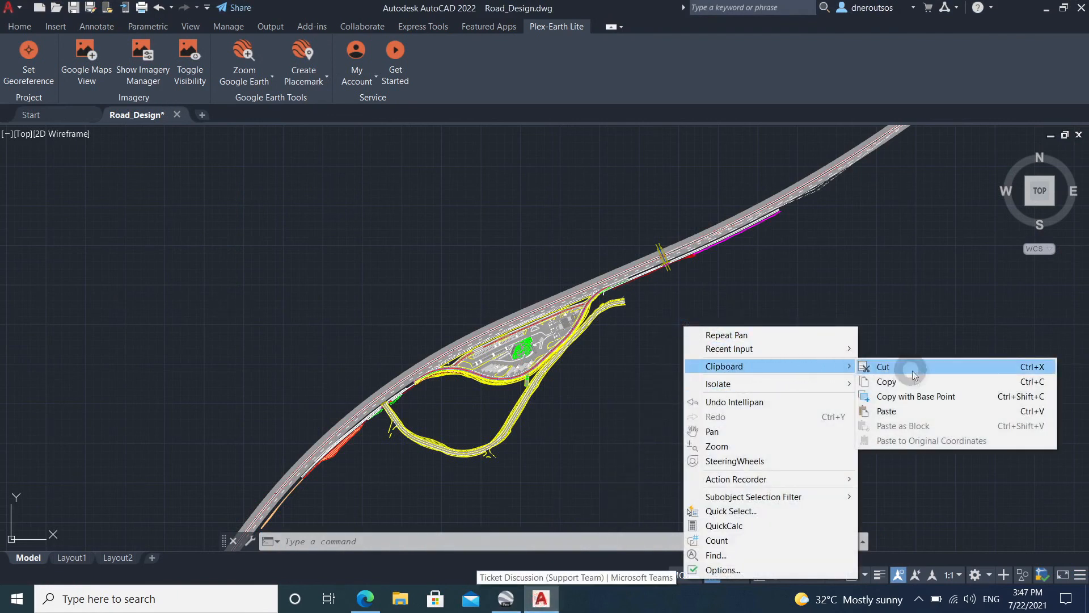
pyautogui.click(907, 410)
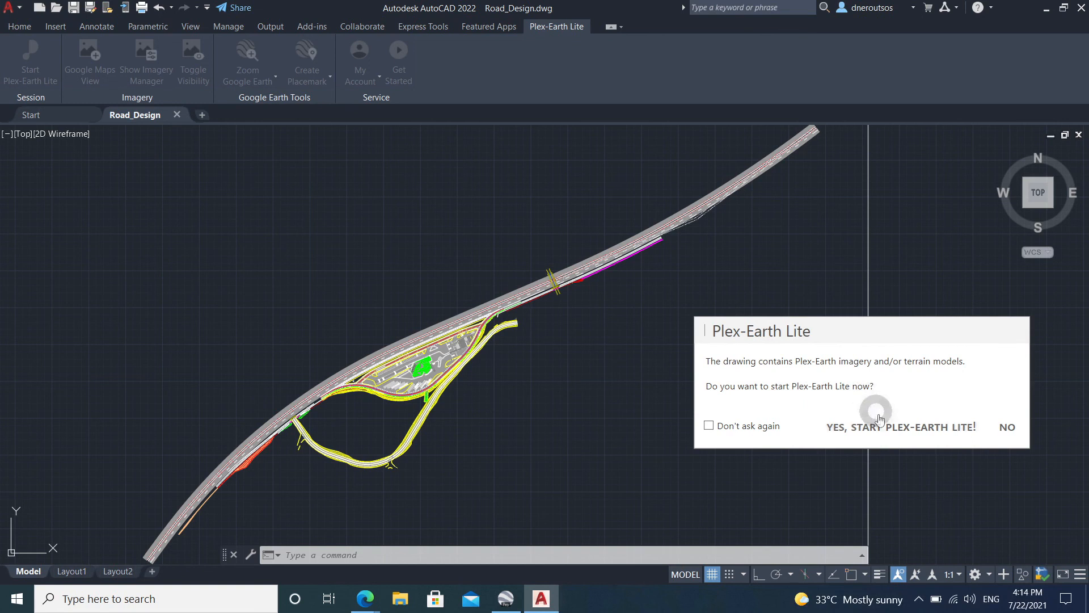
# - Start Plex-Earth Lite for the reopened Road_Design drawing and view its imagery closer around the service area and loop road
pyautogui.click(892, 430)
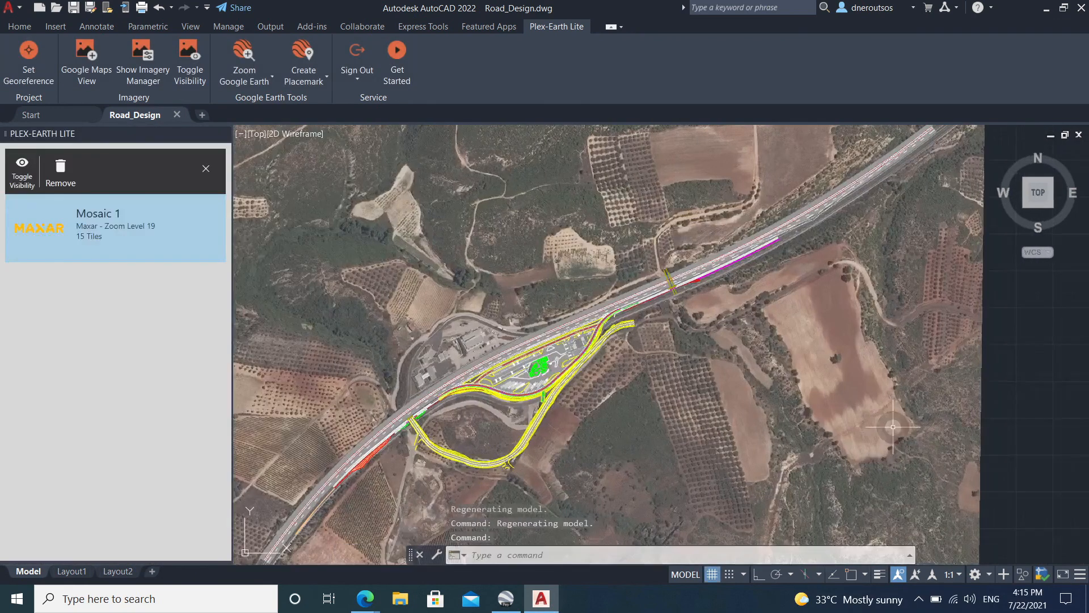
pyautogui.moveTo(492, 415); pyautogui.dragTo(614, 412, button='middle')
pyautogui.scroll(2, 607, 407)
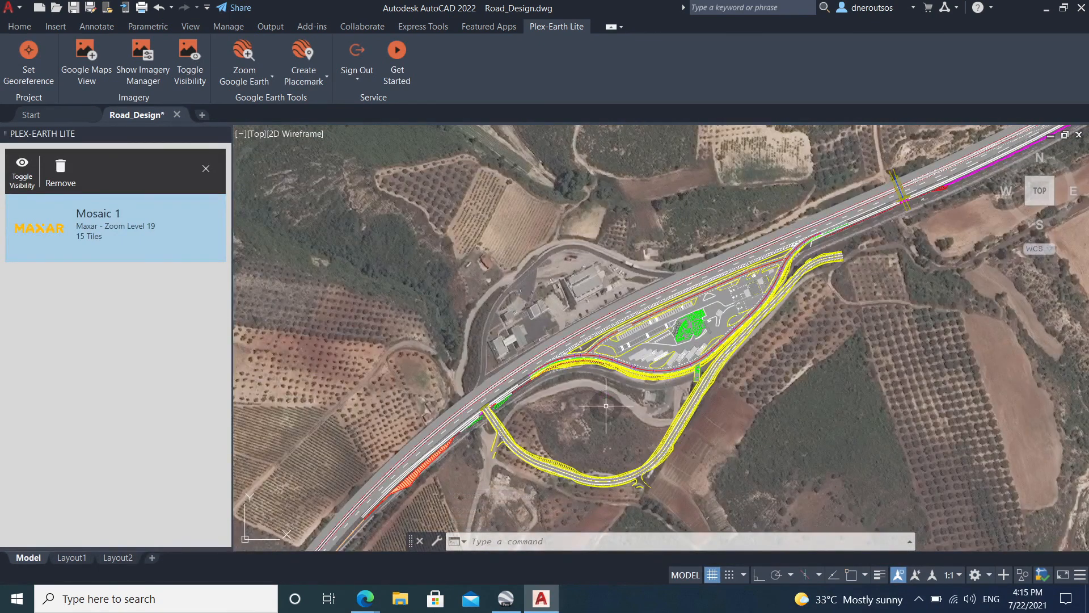